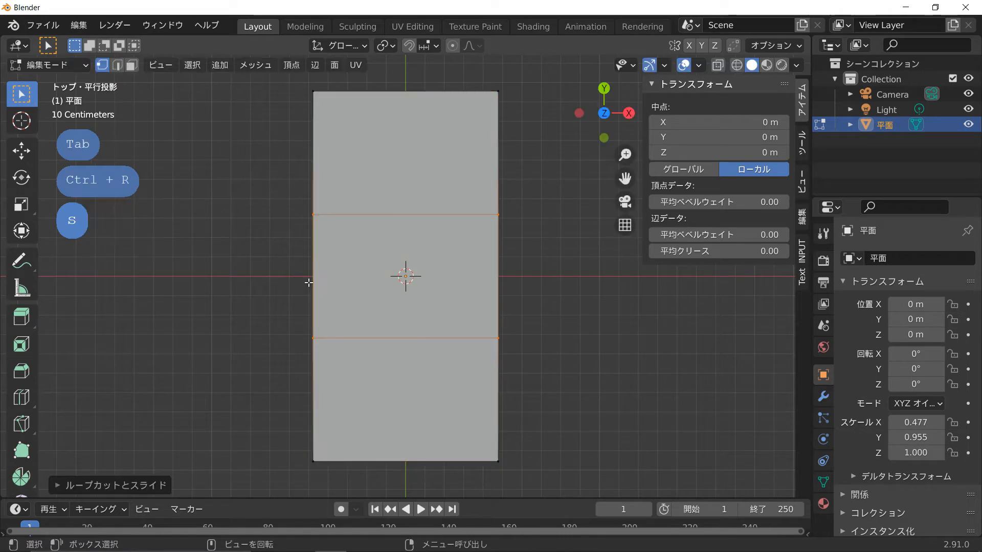
Scale the two crosswise loop cuts along Y by about 2.8, placing them near the plane's short edges
key("s")
key("y")
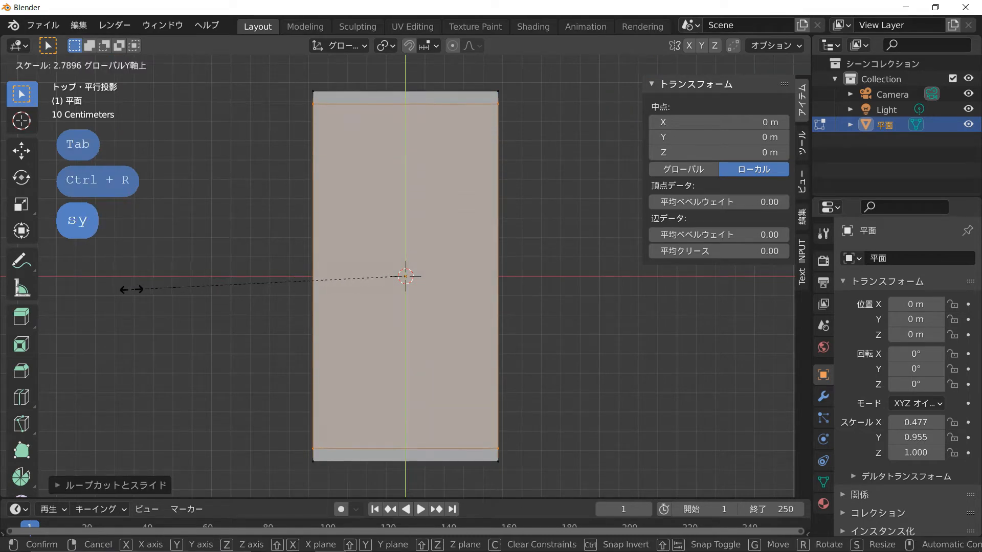
left_click(64, 299)
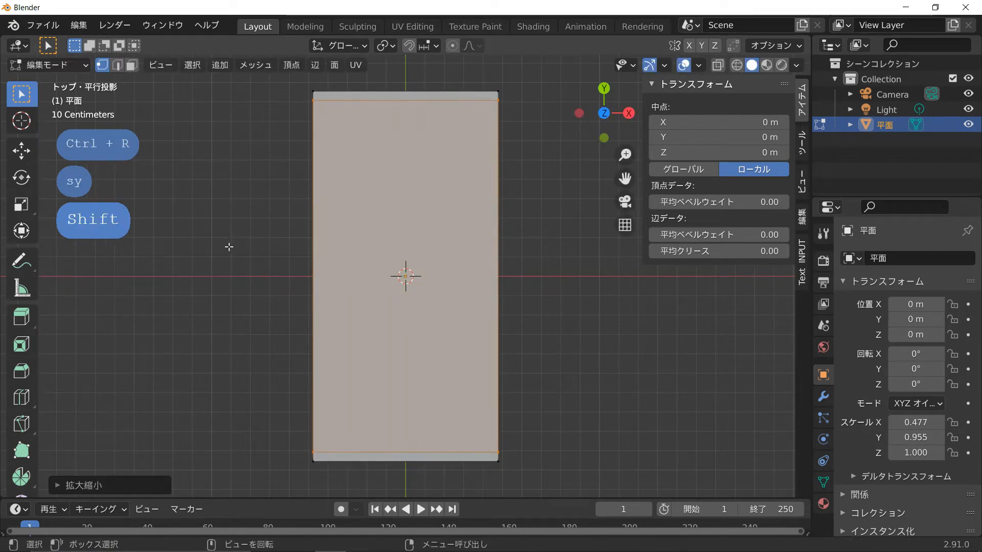
Add two lengthwise loop cuts and scale them along X by about 2.7, placing them near the plane's long edges
key("ctrl+r")
left_click(385, 102)
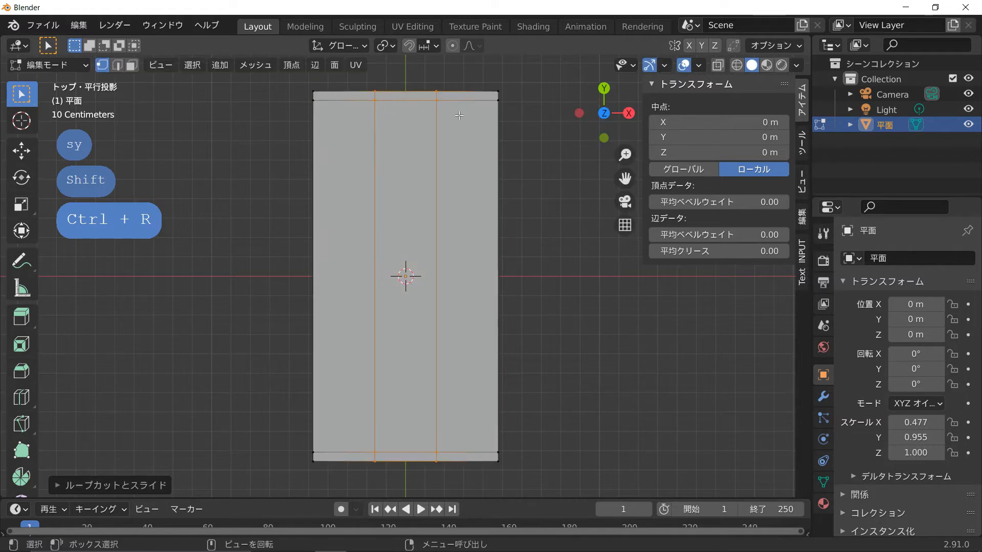
scroll(459, 115, "up", 2)
middle_click_drag(414, 184, 512, 230, "shift")
scroll(511, 230, "up", 2)
middle_click_drag(379, 239, 386, 231, "shift")
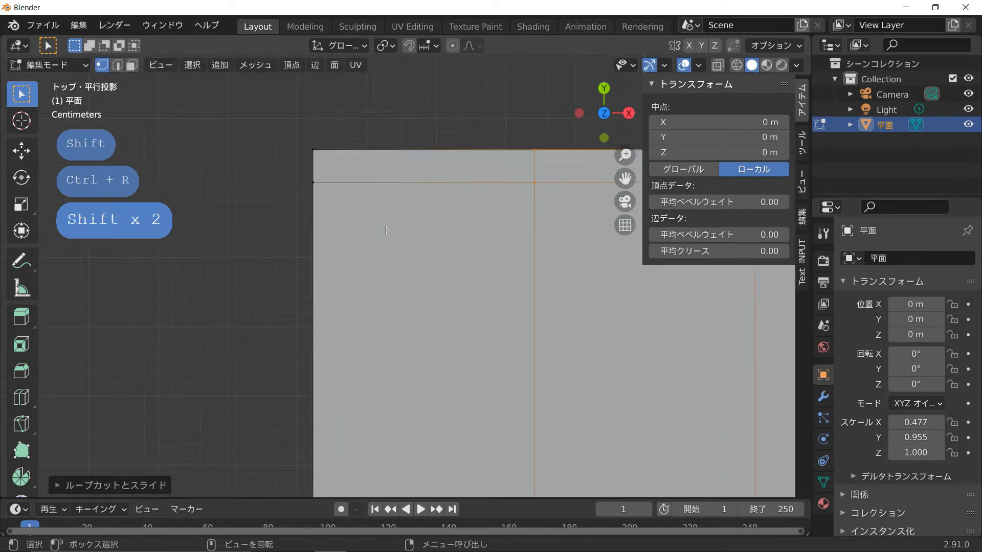
key("s")
key("x")
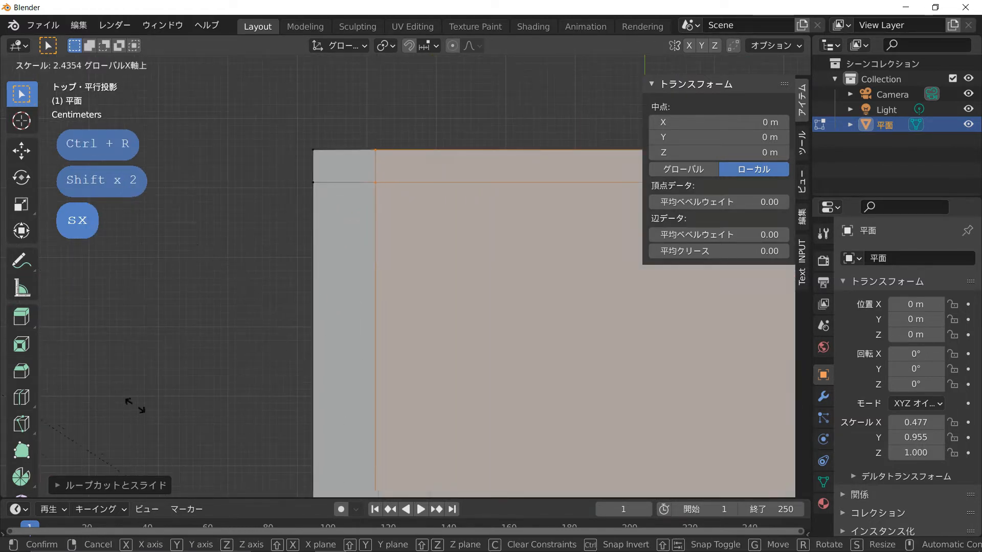
key("shift")
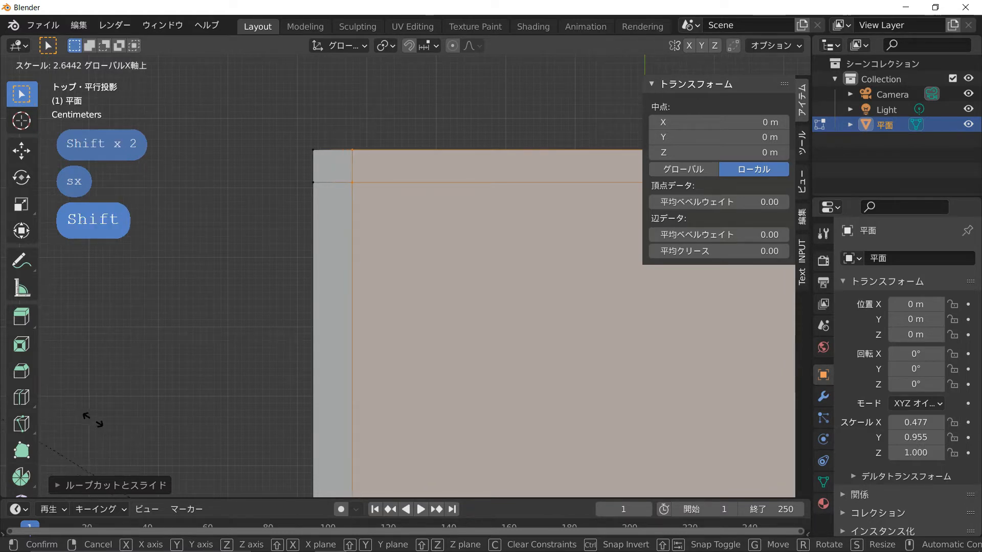
left_click(682, 337)
Select the large inner face in face mode and separate it into its own object
scroll(680, 348, "down", 6)
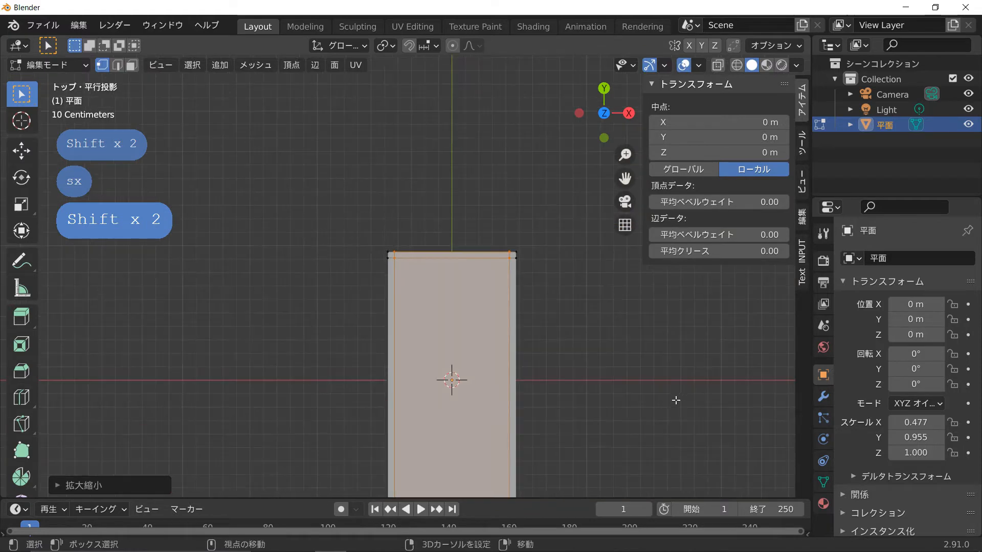
middle_click_drag(675, 399, 629, 309, "shift")
scroll(469, 333, "up", 1)
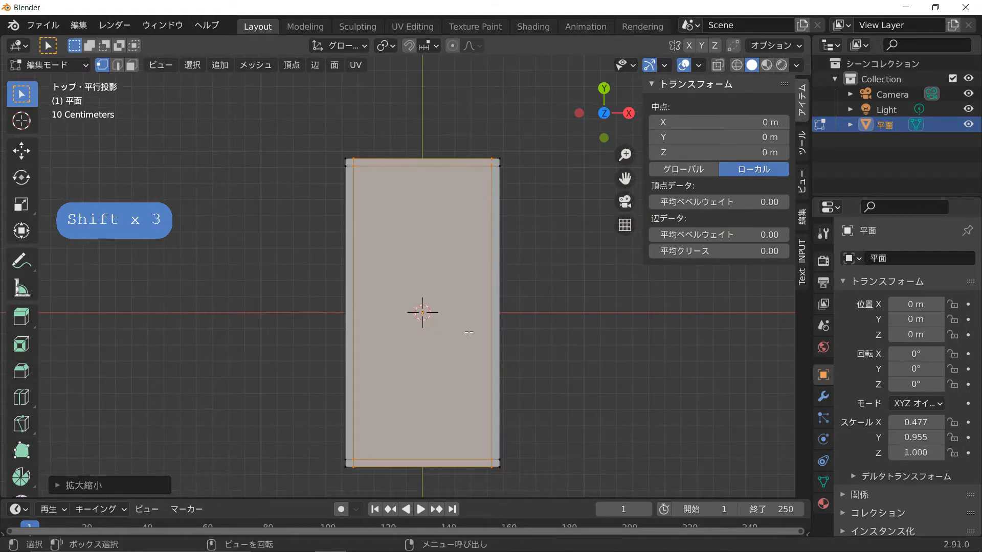
left_click(432, 306)
key("3")
left_click(431, 305)
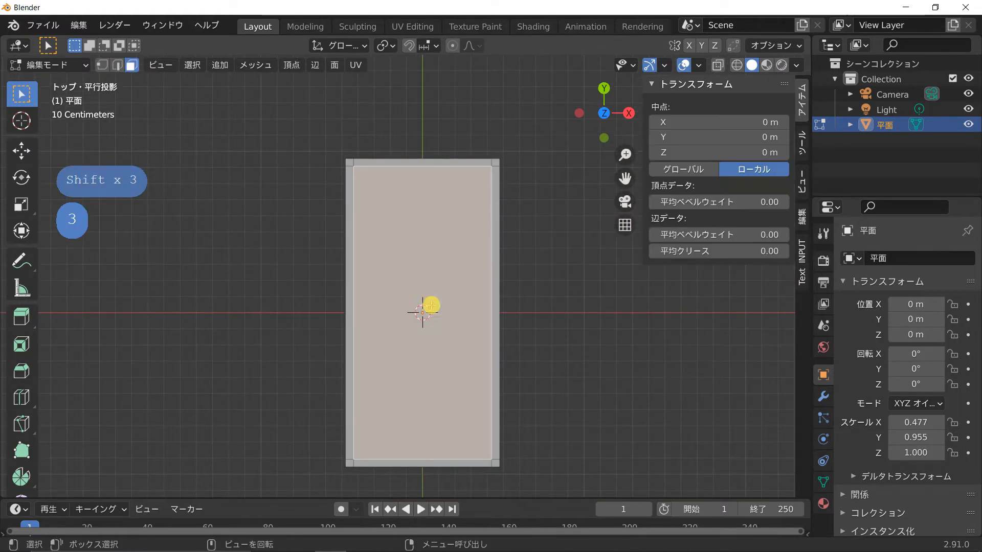
key("p")
key("Return")
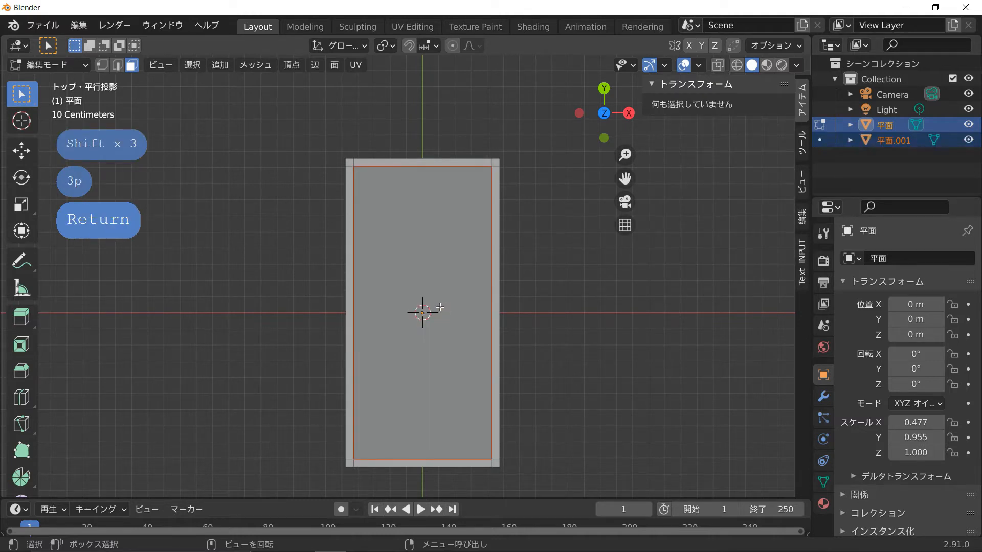
Return to Object Mode with the separated inner panel selected, leaving its position unchanged
key("Tab")
key("g")
right_click(592, 226)
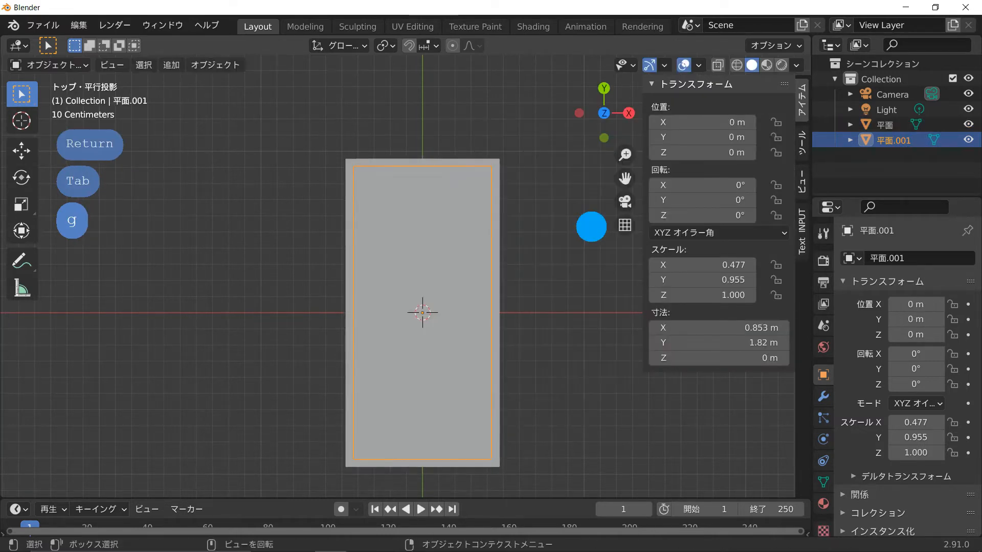
scroll(521, 263, "down", 2)
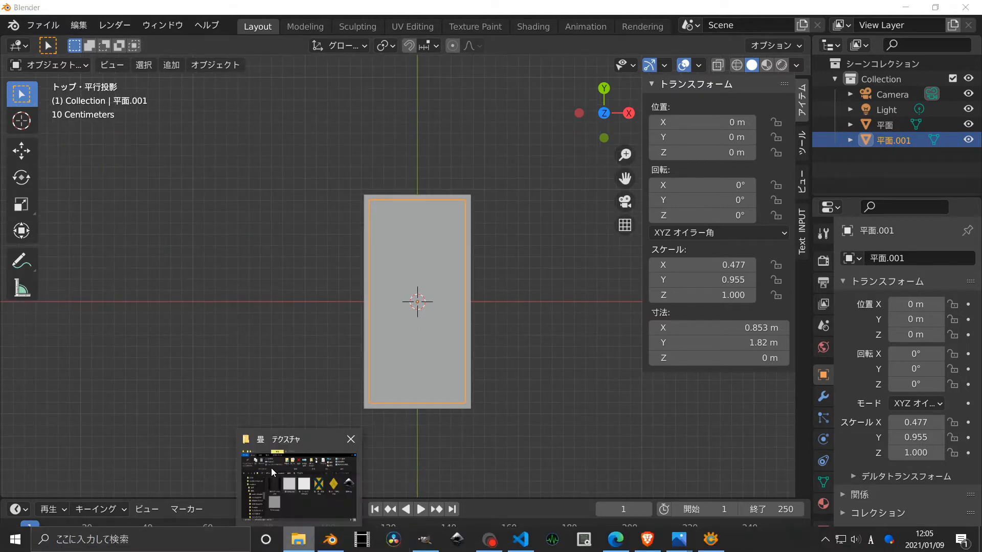
Switch to the File Explorer window of the 畳 テクスチャ folder and move it clear of the Blender viewport
left_click(309, 535)
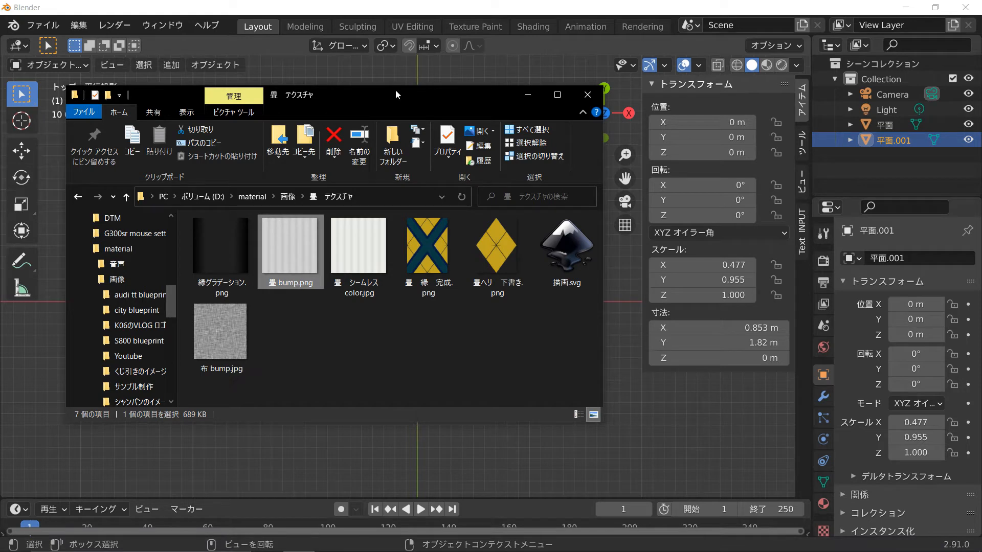
left_click_drag(327, 95, 971, 117)
left_click(902, 150)
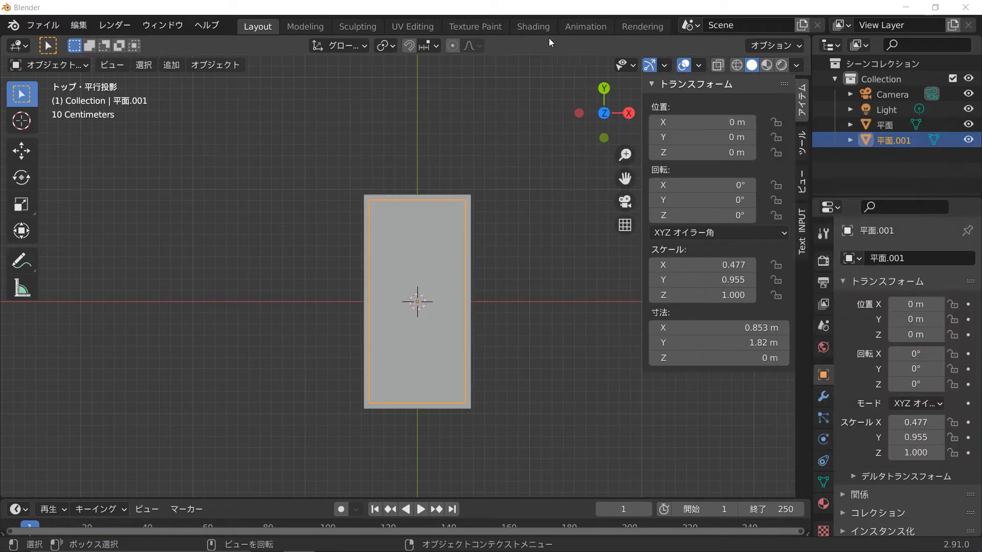
Switch to the Shading workspace and create a new material for the inner panel
left_click(533, 26)
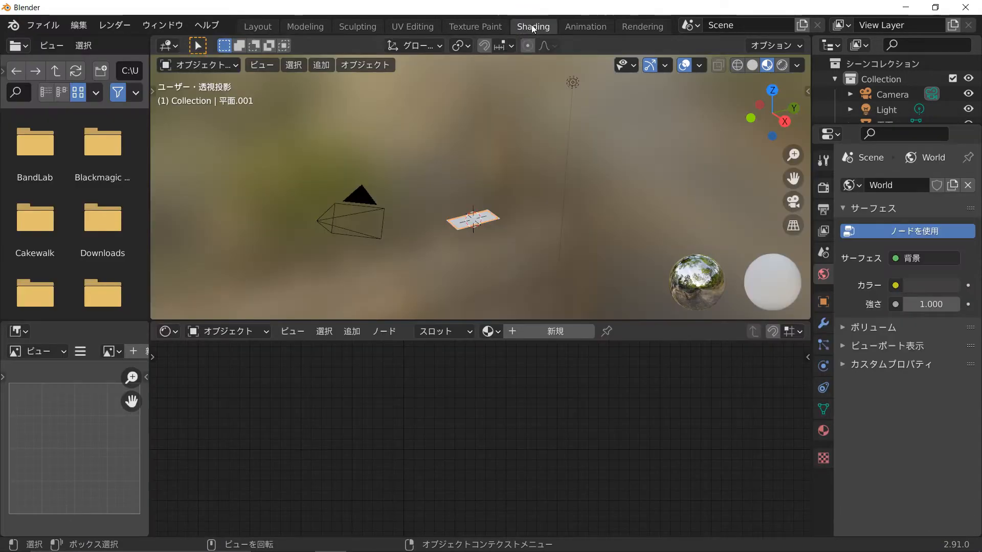
left_click(542, 334)
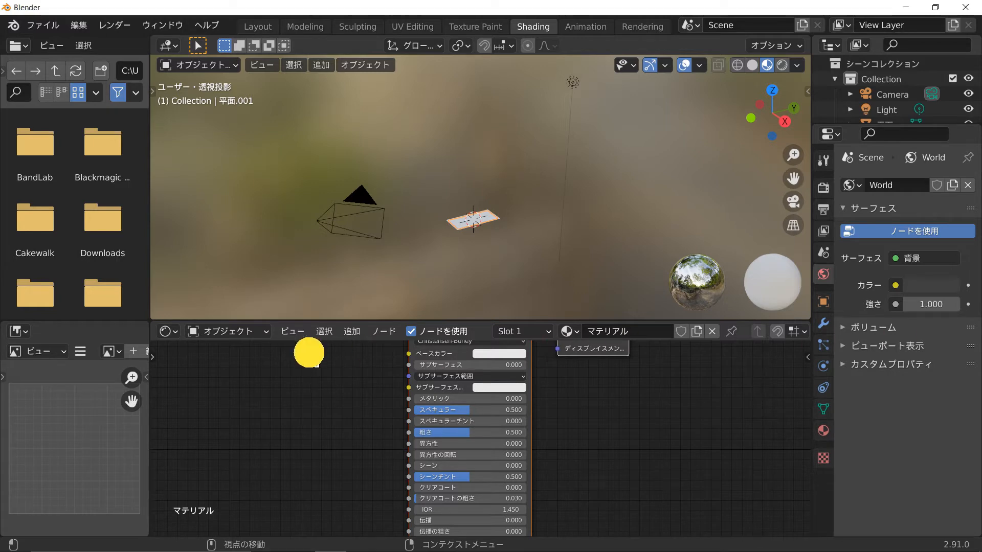
Add 畳 シームレス color.jpg as an image texture node and connect its color output to the Principled BSDF base color
left_click_drag(316, 364, 289, 378)
scroll(290, 378, "up", 1)
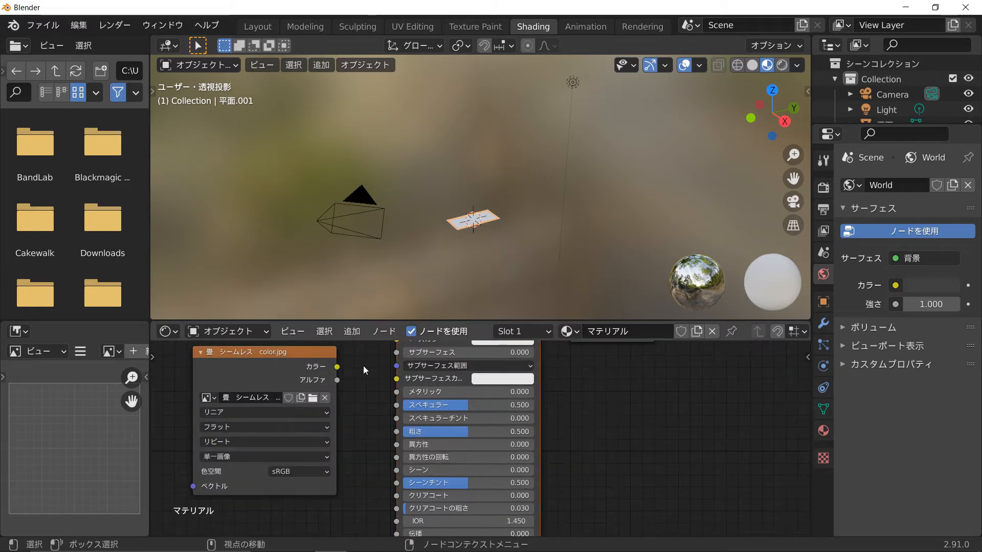
middle_click_drag(375, 376, 407, 426)
left_click_drag(368, 417, 428, 389)
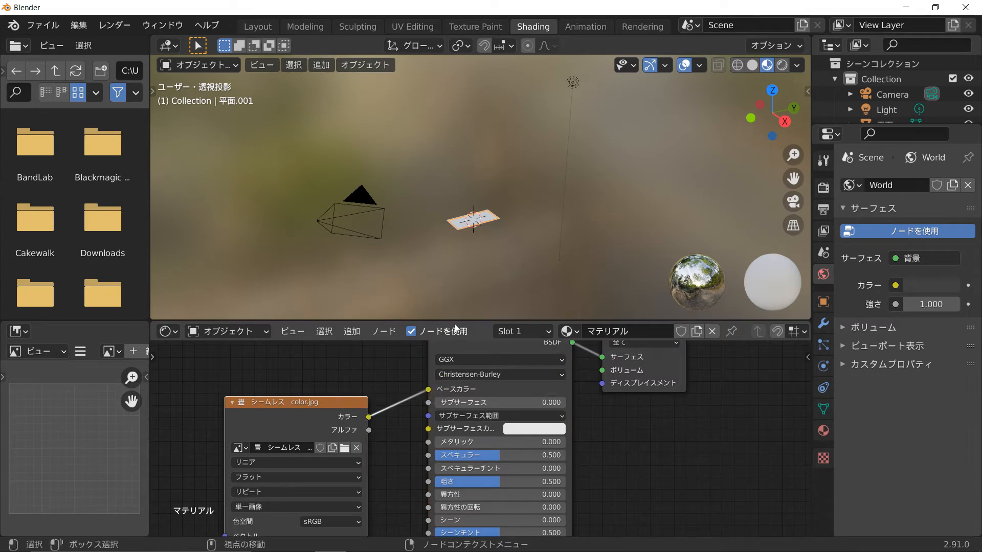
Frame the tatami panel up close and display the viewport in rendered shading
middle_click_drag(486, 235, 506, 236)
mouse_move(506, 236)
middle_mouse_down("shift")
mouse_move(500, 250)
mouse_move(527, 133)
mouse_move(603, 190)
mouse_move(543, 198)
mouse_move(552, 195)
middle_mouse_up("shift")
scroll(523, 155, "up", 4)
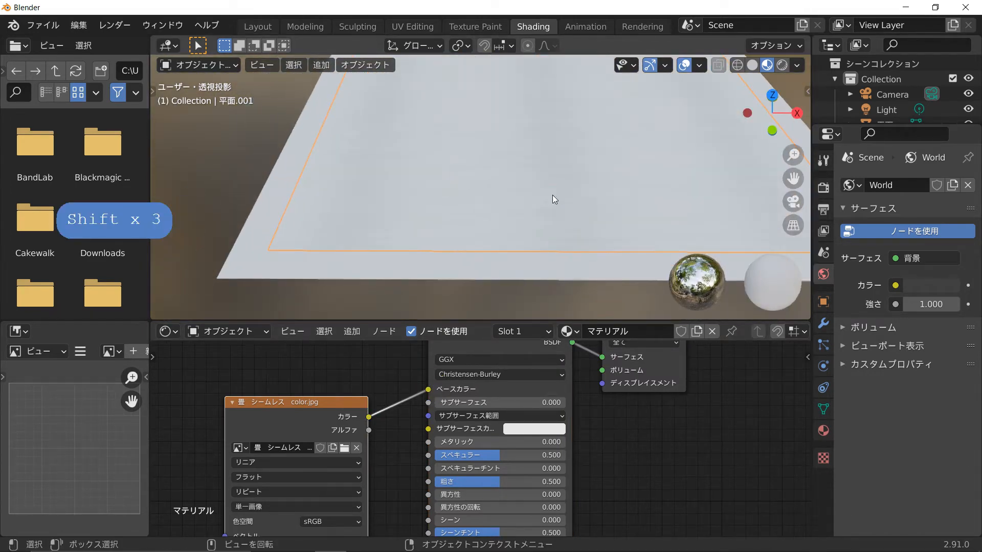
key("z")
left_click(560, 151)
middle_click_drag(554, 161, 502, 208, "shift")
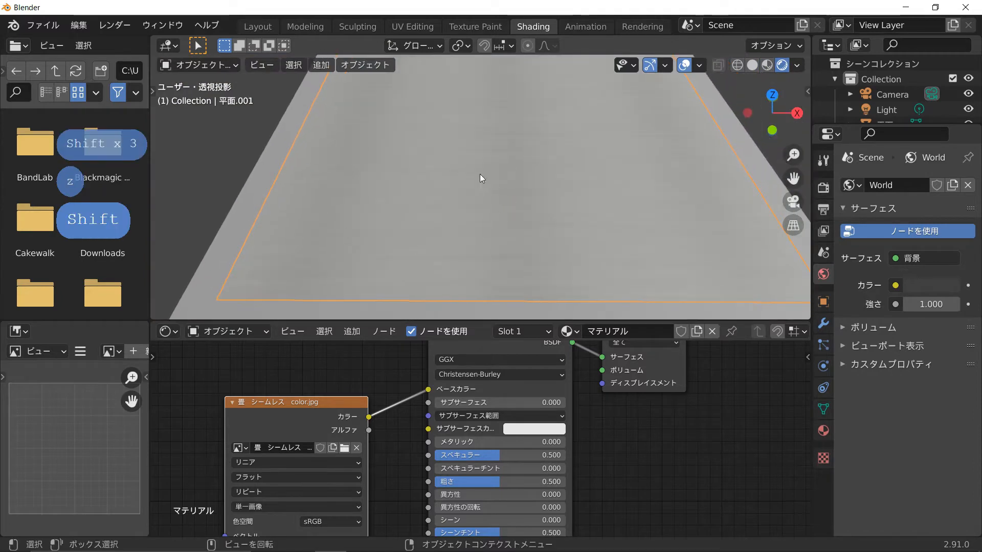
scroll(480, 174, "down", 4)
scroll(416, 388, "down", 2)
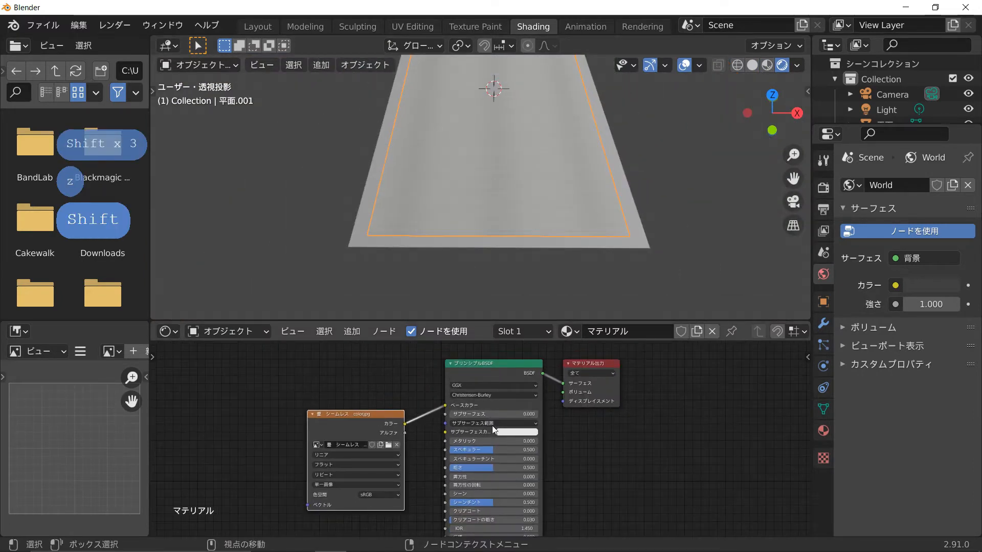
Add 畳 bump.png as an image texture node and place it below the color texture node
left_click_drag(306, 414, 251, 413)
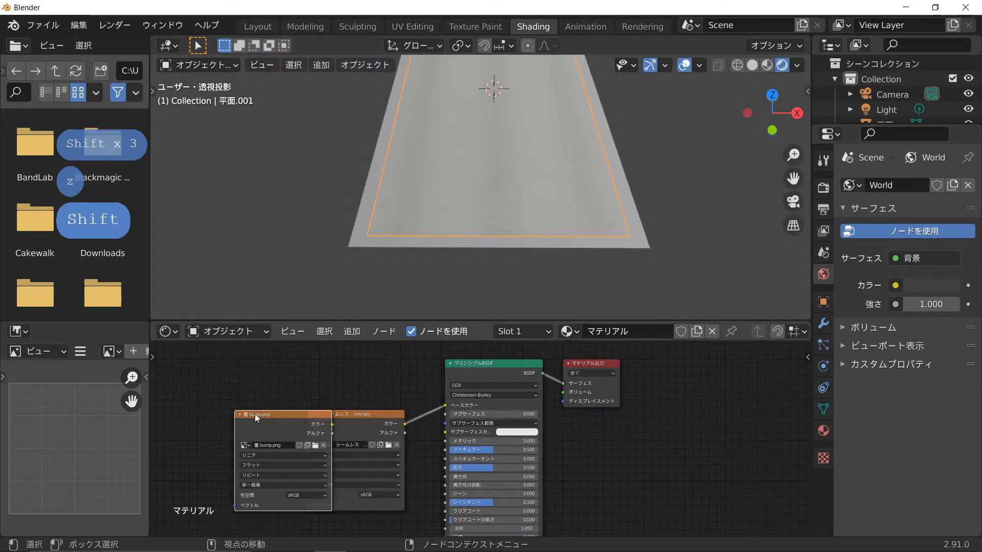
scroll(266, 413, "down", 4)
middle_click_drag(347, 415, 434, 377)
scroll(434, 376, "up", 5)
scroll(428, 377, "up", 2)
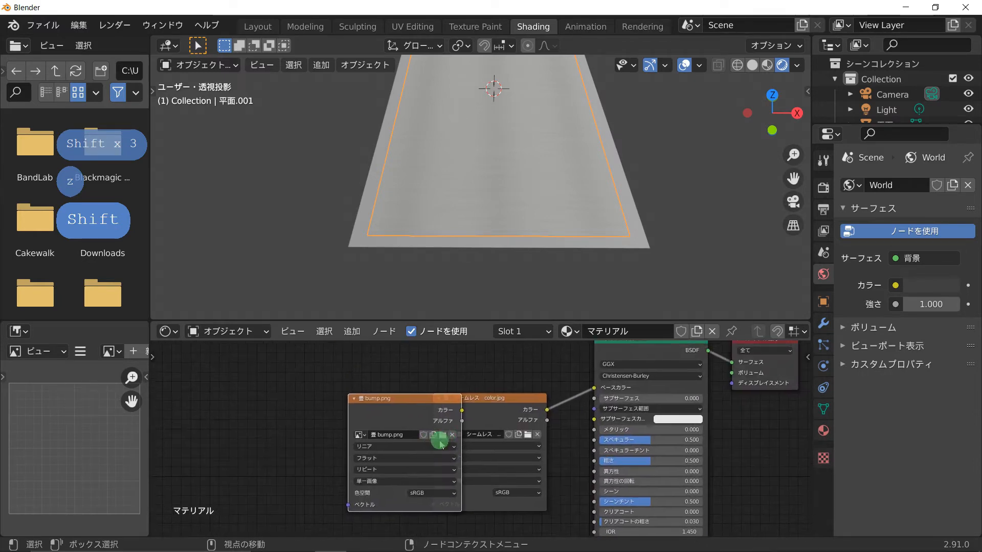
scroll(331, 394, "up", 1)
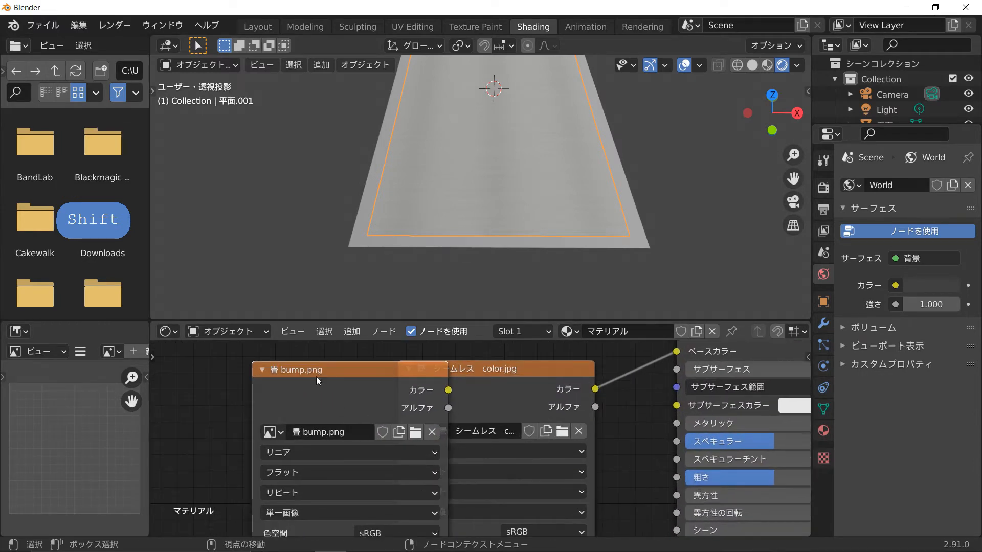
scroll(328, 381, "down", 3)
scroll(473, 416, "down", 4)
middle_click_drag(526, 425, 470, 363)
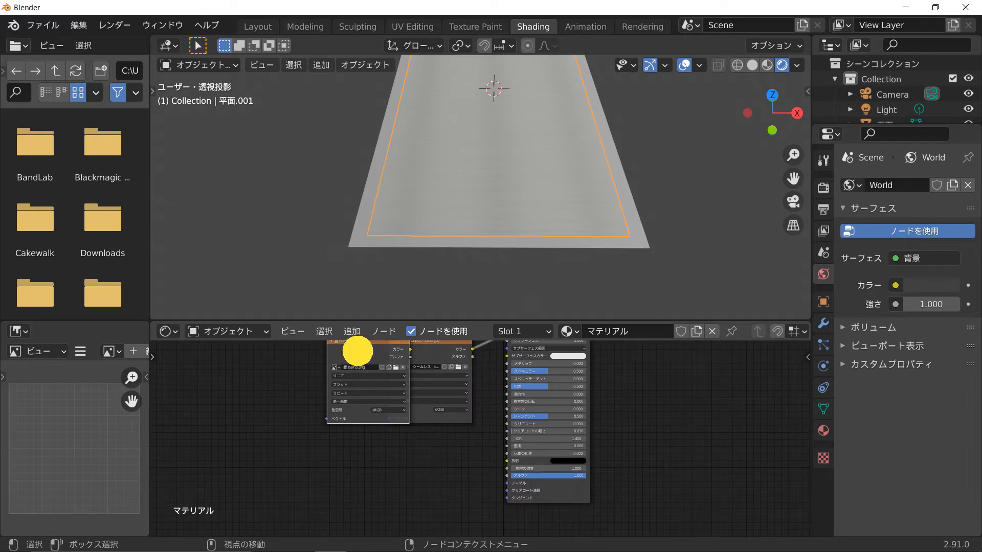
key("g")
left_click(371, 479)
scroll(501, 414, "up", 3)
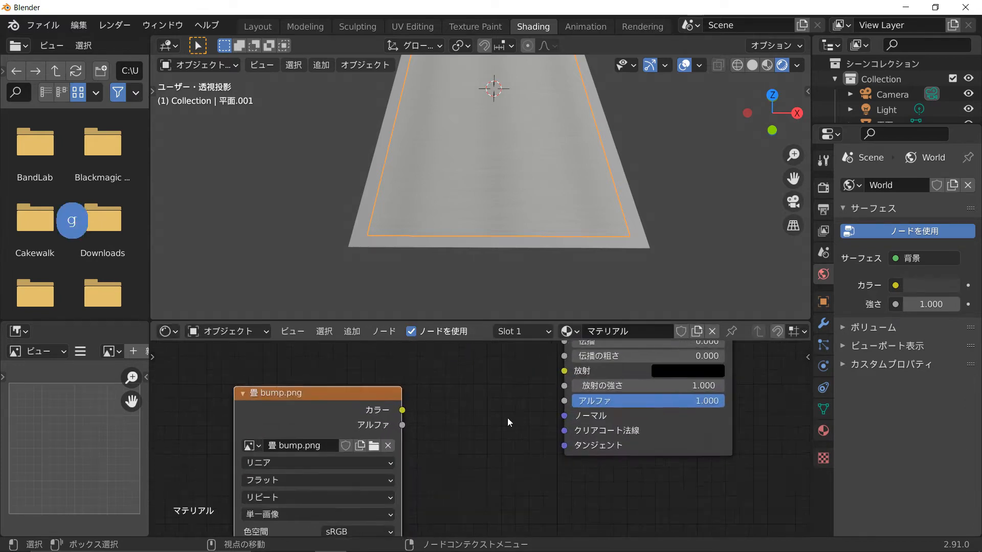
Add a Bump node and connect its normal output to the Principled BSDF normal input
key("shift+a")
mouse_move(399, 475)
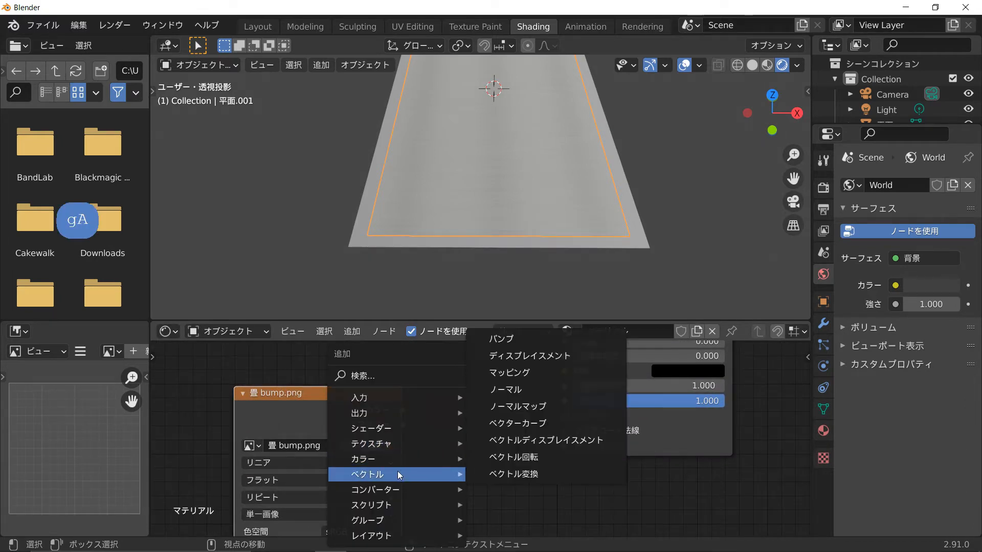
left_click(504, 338)
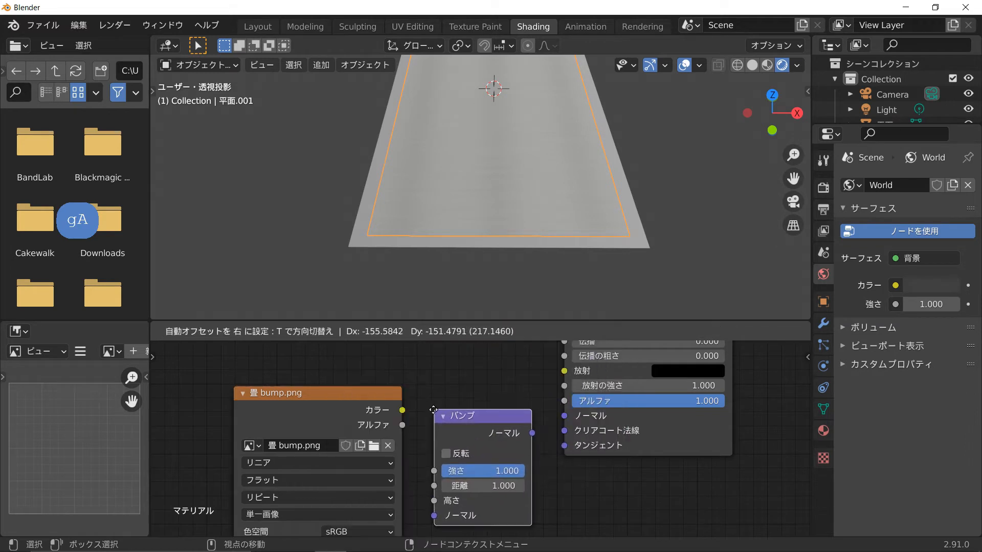
left_click(510, 424)
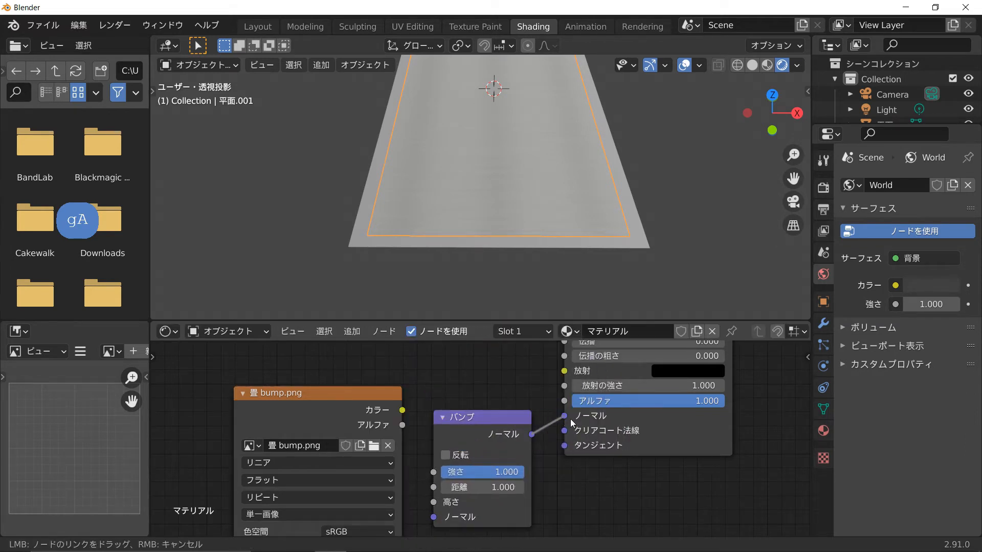
left_click_drag(571, 419, 569, 418)
Reposition the 畳 bump.png node beside the Bump node and connect its color output to the height input
scroll(527, 425, "down", 1)
scroll(523, 425, "up", 1)
middle_click_drag(521, 424, 536, 394)
scroll(535, 394, "up", 1)
left_click(344, 362)
key("g")
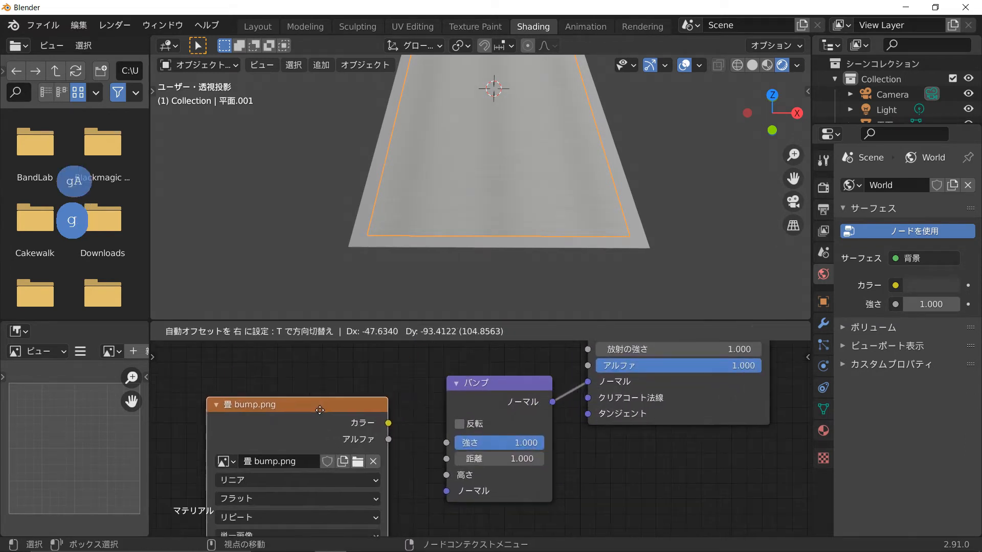
left_click(302, 451)
scroll(301, 451, "up", 2)
left_click_drag(366, 408, 463, 419)
Set the color space of the 畳 bump.png texture to Non-Color
scroll(475, 461, "down", 6, "shift")
scroll(404, 471, "up", 1)
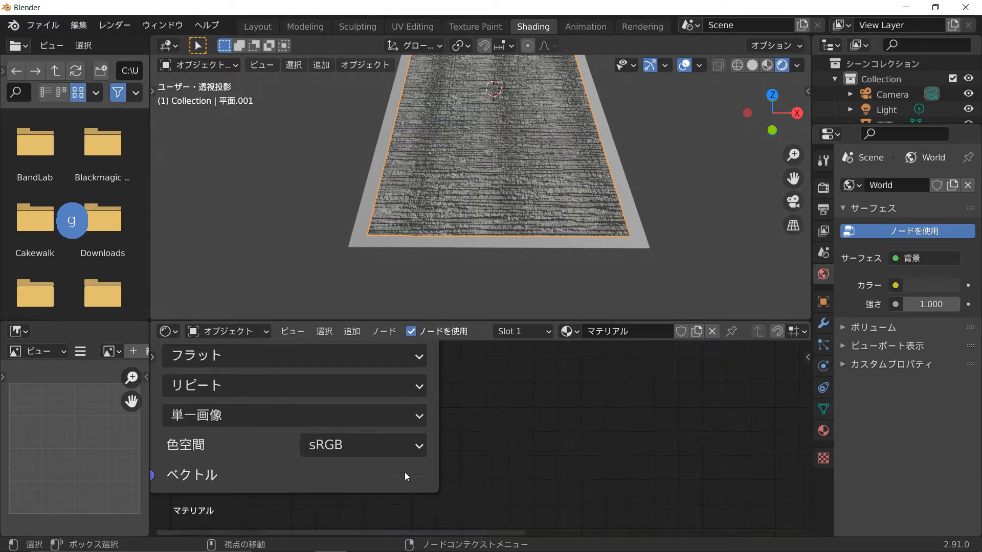
left_click(363, 445)
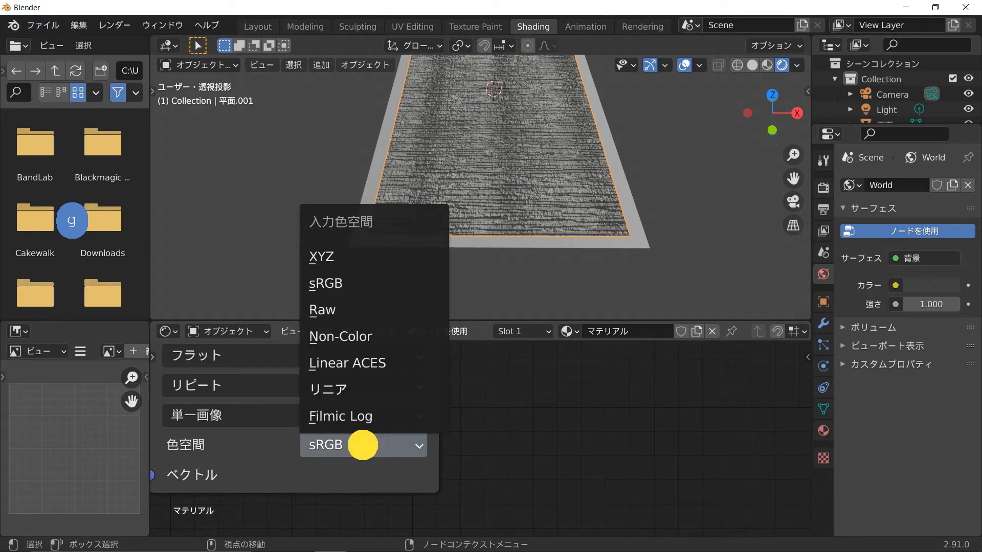
left_click(348, 340)
scroll(495, 398, "down", 3)
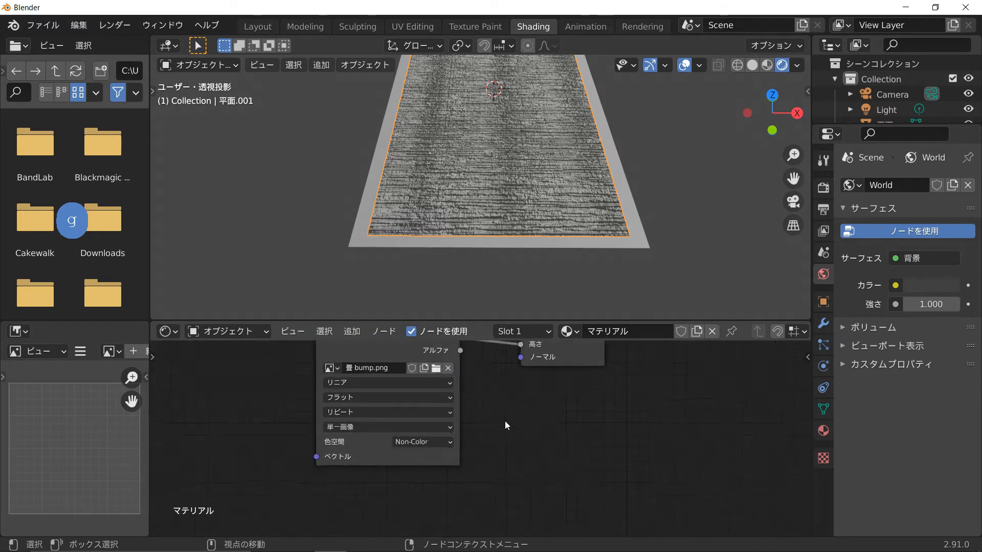
Lower the Bump node's strength to 0.567
scroll(511, 409, "down", 2)
scroll(450, 478, "up", 5)
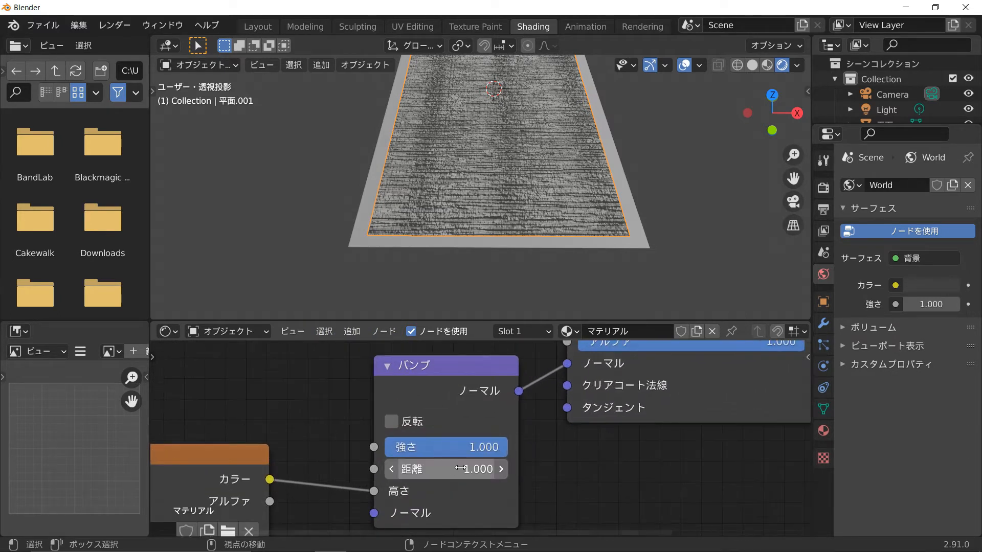
left_click_drag(471, 447, 413, 443)
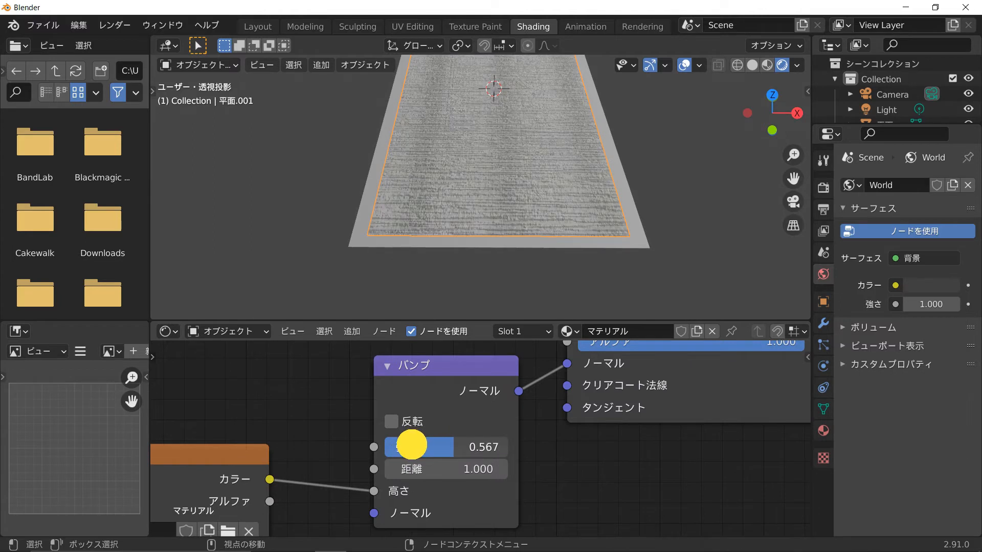
Lower the Bump node's distance to 0.260
left_click_drag(466, 468, 387, 467)
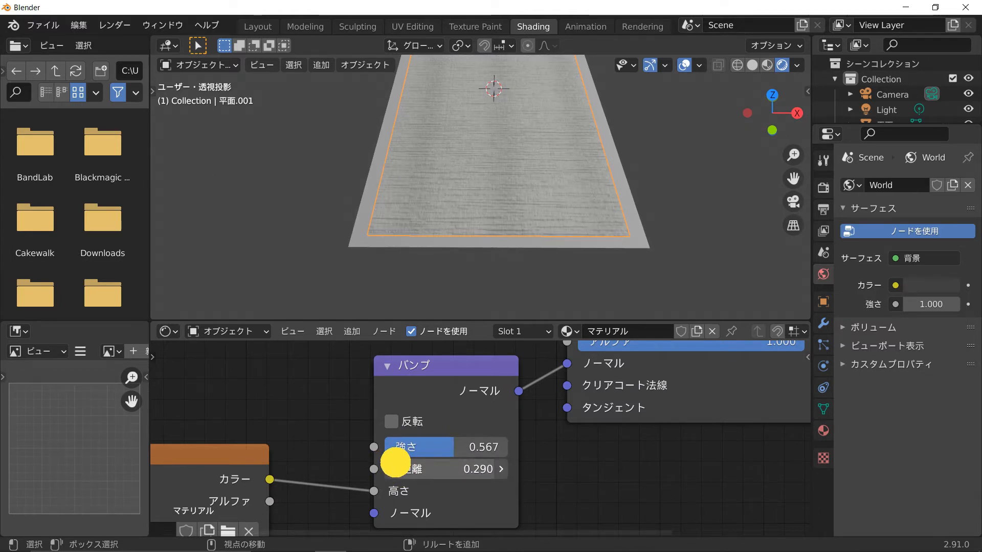
scroll(411, 421, "down", 6)
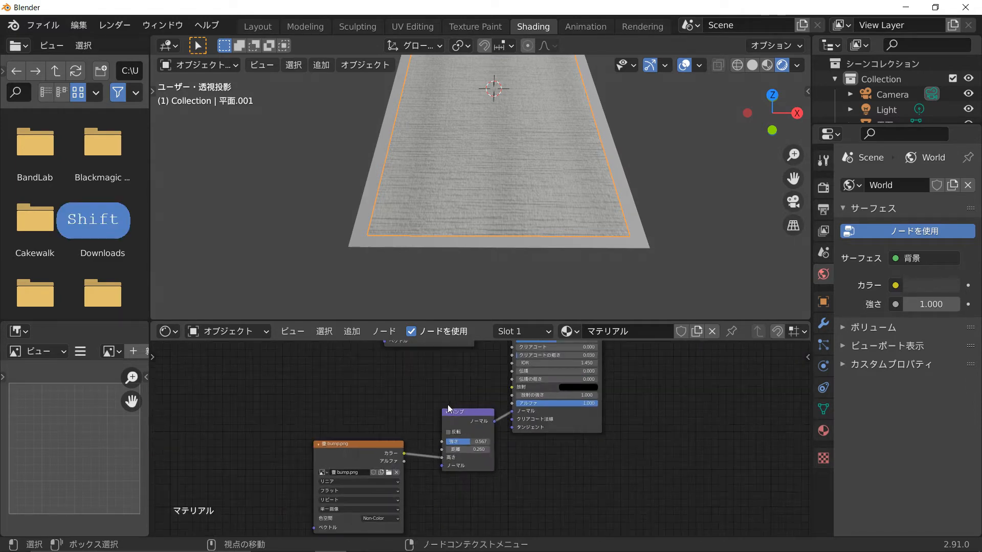
Add a Mapping node to the left of the two image texture nodes
key("shift+a")
mouse_move(336, 398)
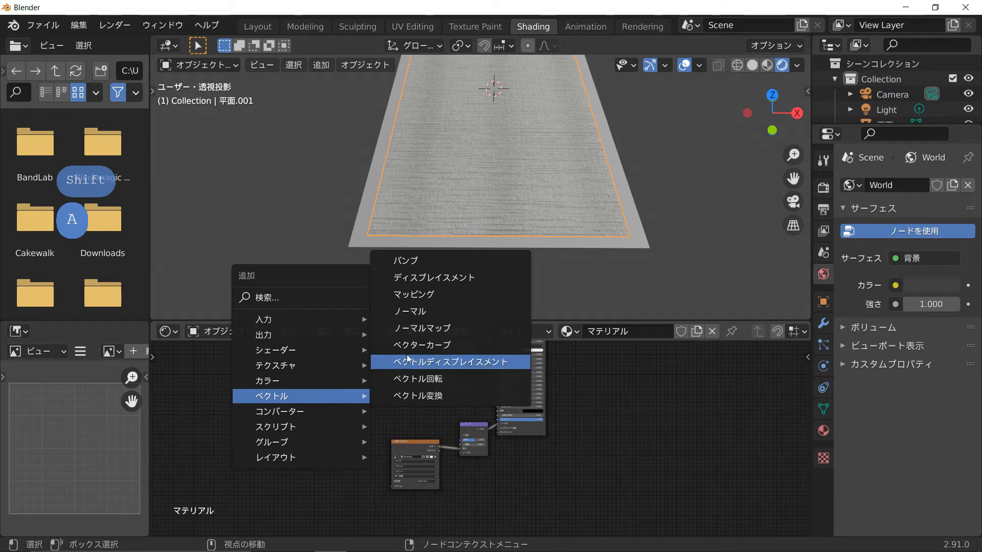
left_click(403, 291)
left_click(327, 376)
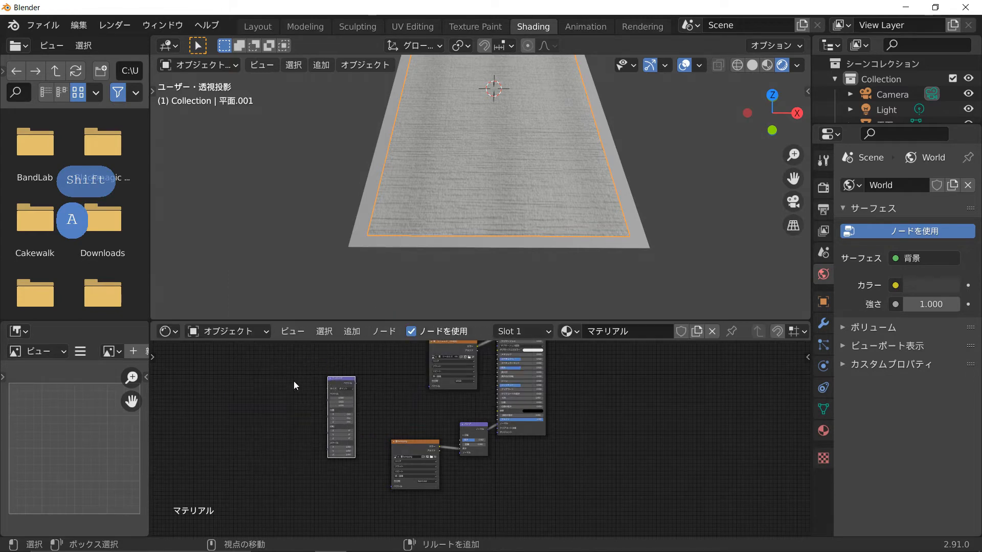
Add a Texture Coordinate node to the left of the Mapping node
key("shift+a")
mouse_move(266, 305)
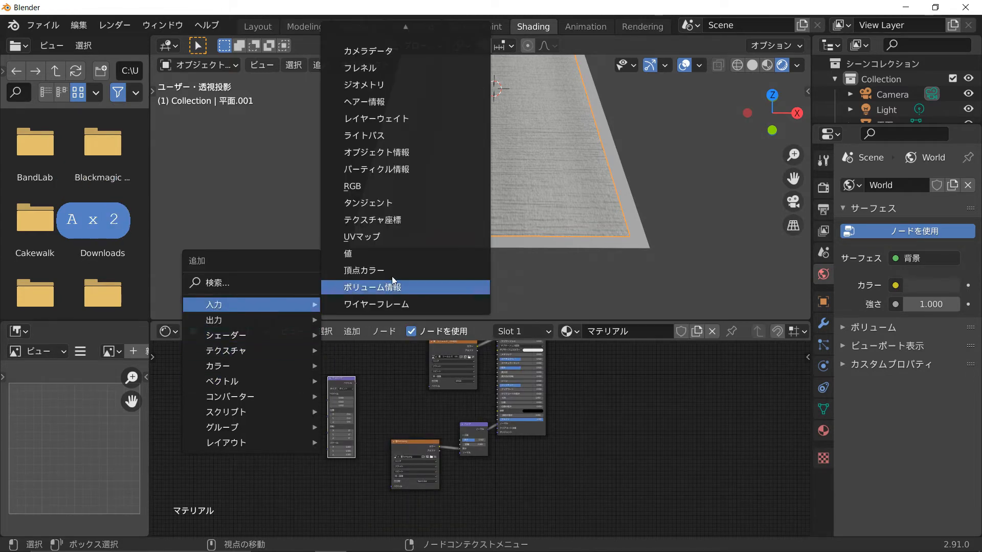
left_click(394, 220)
left_click(257, 387)
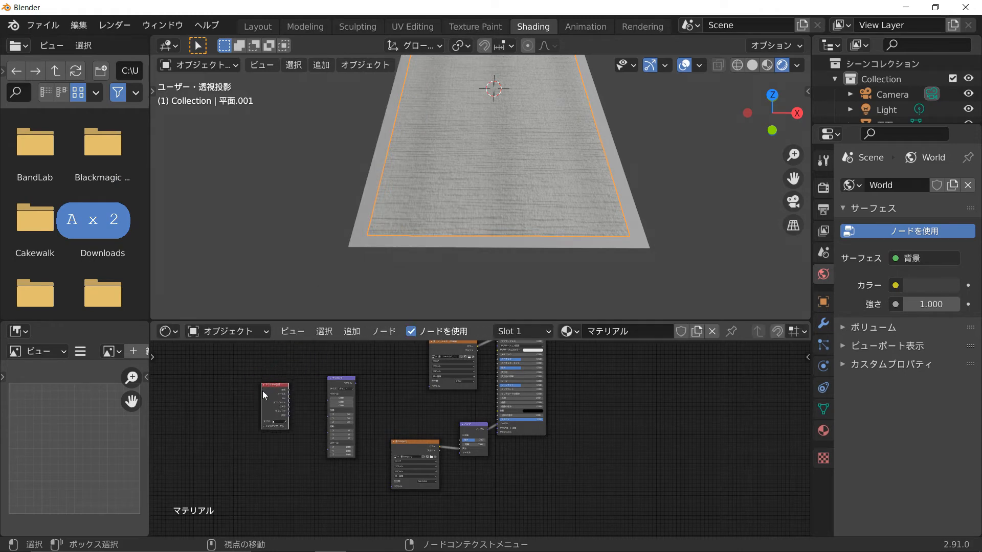
Connect the Texture Coordinate node's UV output to the Mapping node's vector input
scroll(262, 391, "up", 6)
middle_click_drag(262, 394, 487, 411)
scroll(520, 413, "up", 7)
scroll(492, 423, "up", 5)
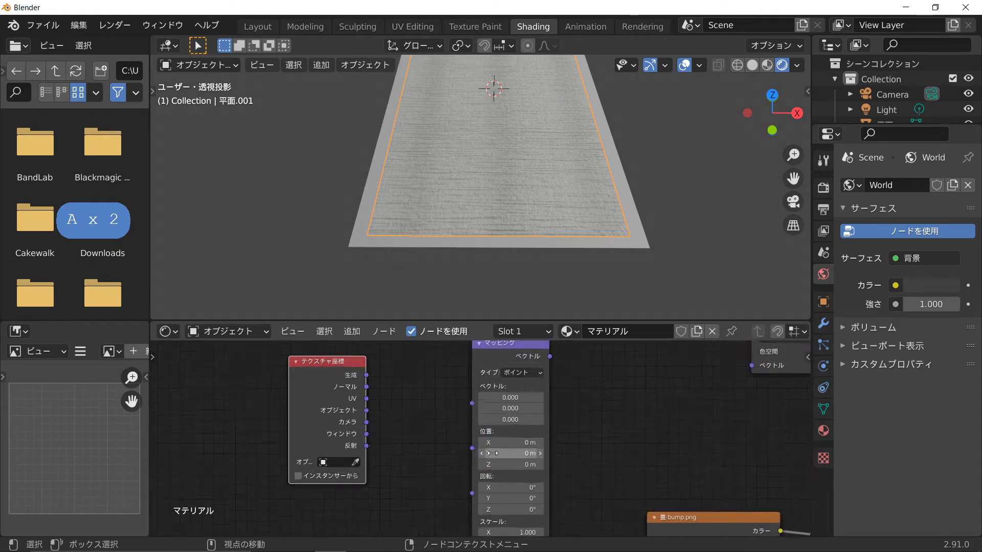
middle_click_drag(454, 441, 473, 483)
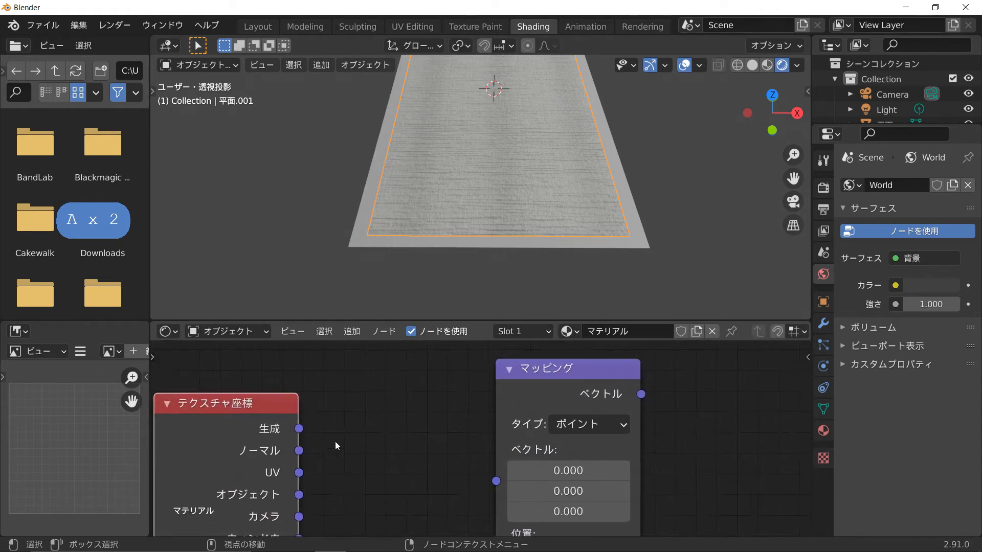
left_click_drag(299, 472, 496, 481)
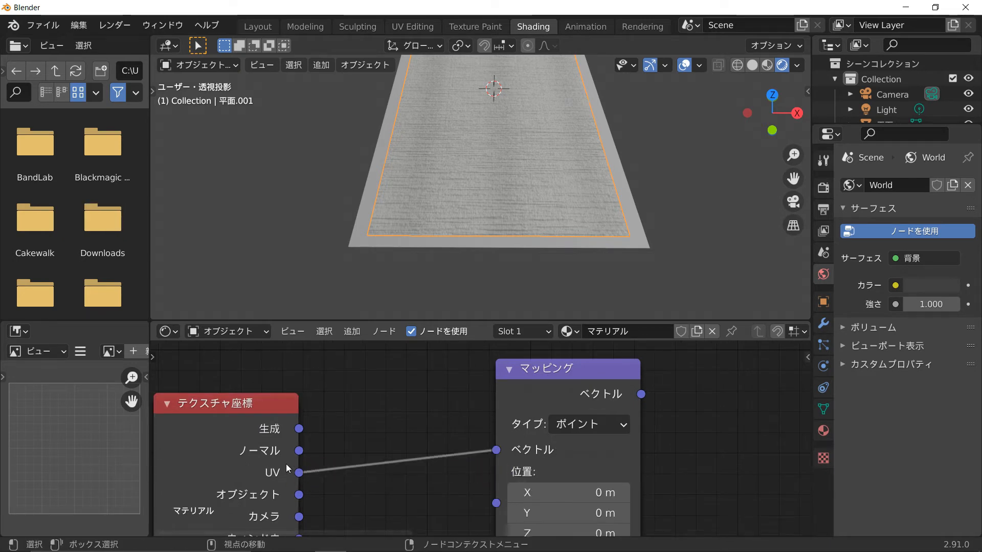
Connect the Mapping node's vector output to the vector inputs of the color texture and the 畳 bump.png texture
scroll(639, 483, "down", 2)
middle_click_drag(639, 483, 403, 467)
left_click_drag(359, 383, 620, 398)
scroll(629, 447, "down", 6)
middle_click_drag(630, 483, 604, 425)
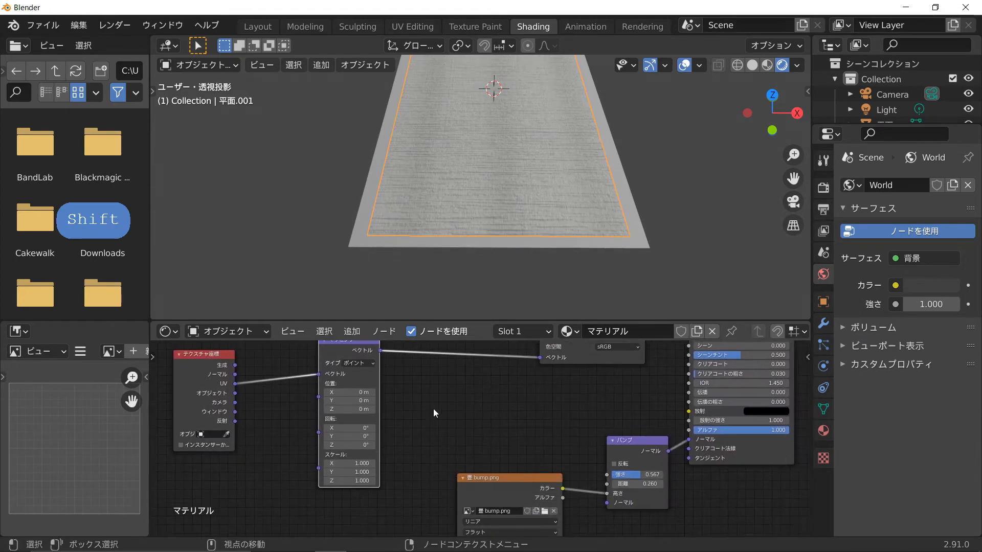
scroll(446, 430, "down", 2)
middle_click_drag(451, 436, 482, 398)
left_click_drag(442, 355, 471, 398)
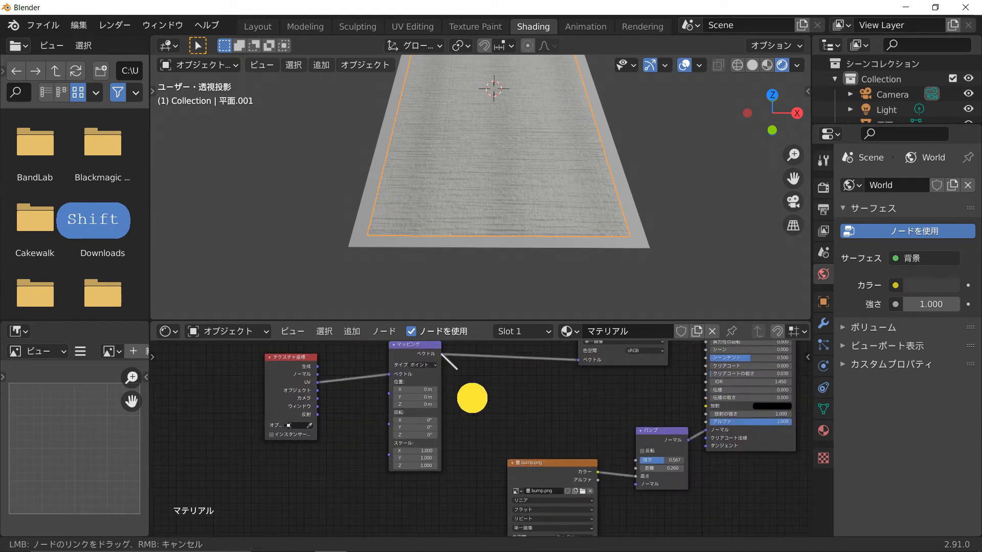
left_click_drag(510, 545, 509, 546)
Align the 畳 bump.png and Bump nodes in a level row by scaling to 0 along Y, and shift them vertically
scroll(523, 474, "down", 4)
middle_click_drag(525, 462, 460, 485)
scroll(492, 436, "up", 3)
left_click_drag(433, 409, 593, 524)
key("s")
key("y")
key("0")
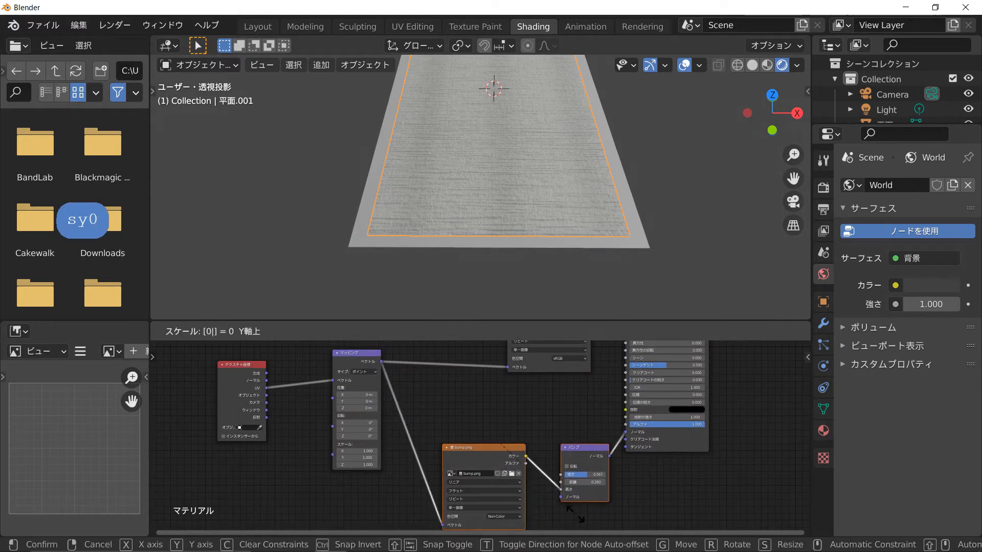
key("Return")
key("g")
key("y")
left_click(560, 469)
Level the Texture Coordinate and Mapping nodes by scaling to 0 along Y, tighten their spacing, and shift them along X
scroll(559, 469, "down", 4)
middle_click_drag(556, 460, 588, 530)
left_click(436, 498, "shift")
key("s")
key("y")
key("0")
key("Return")
key("s")
key("x")
left_click(410, 484)
key("g")
key("x")
left_click(441, 483)
Level the color texture, Principled BSDF and Material Output nodes by scaling to 0 along Y, and shift them vertically
scroll(491, 455, "down", 2)
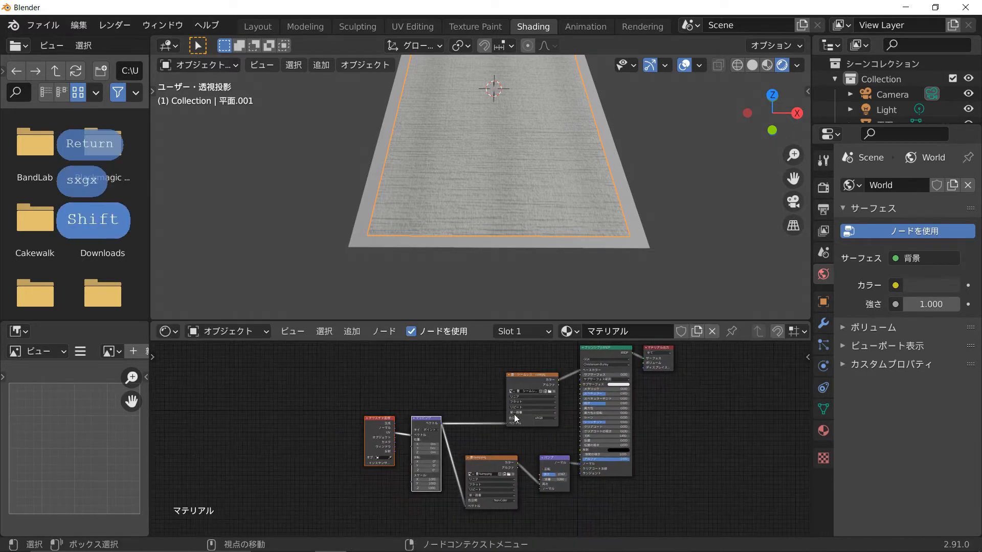
middle_click_drag(517, 412, 440, 484)
key("s")
key("y")
key("0")
key("Return")
key("s")
key("y")
key("0")
key("period")
key("Return")
scroll(709, 451, "down", 2)
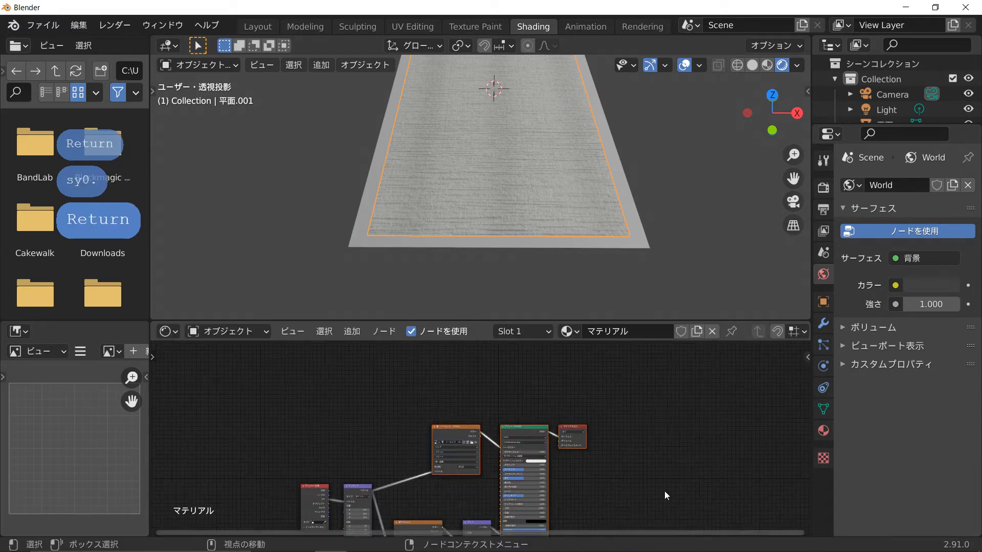
middle_click_drag(563, 456, 604, 378, "shift")
scroll(607, 404, "up", 2)
key("g")
key("z")
key("y")
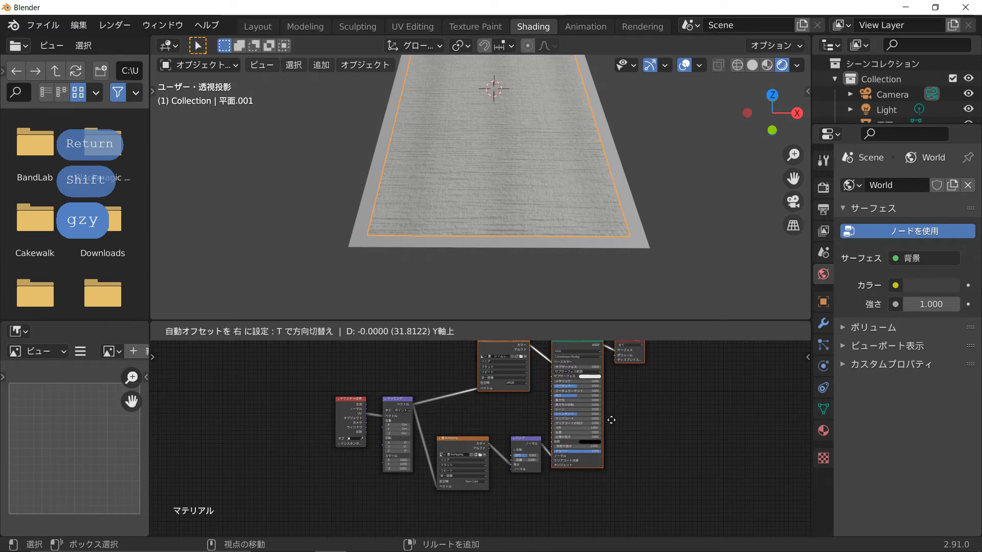
left_click(611, 426)
Set the Mapping node's X scale to 20
middle_click_drag(501, 417, 477, 474, "shift")
scroll(489, 458, "up", 7)
scroll(488, 459, "up", 1)
scroll(477, 474, "up", 2)
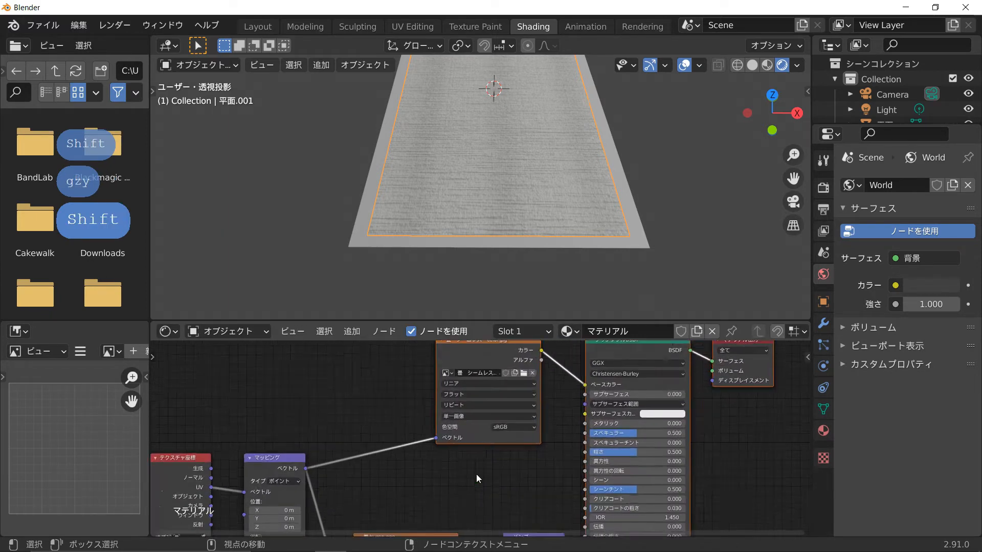
scroll(484, 200, "down", 2)
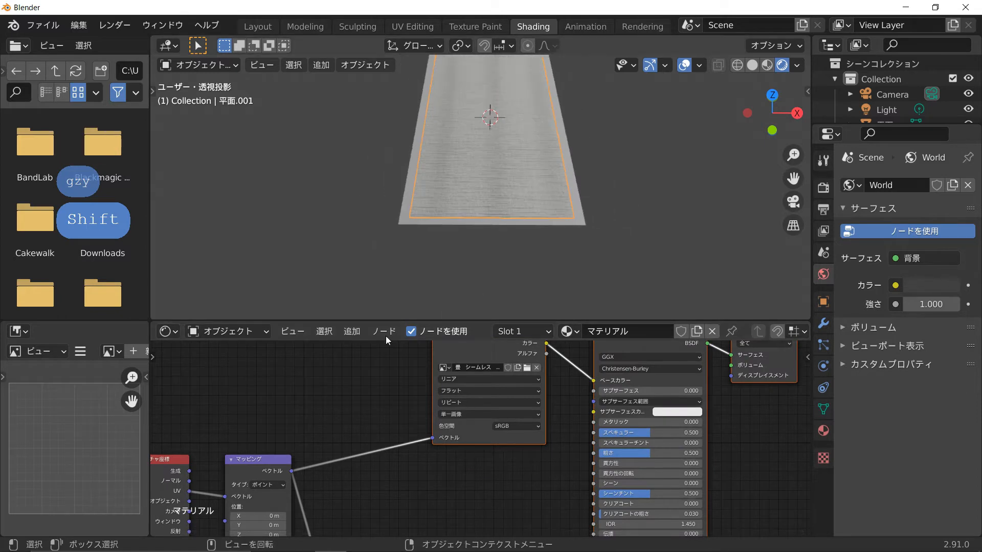
middle_click_drag(328, 468, 511, 521)
scroll(505, 532, "up", 4)
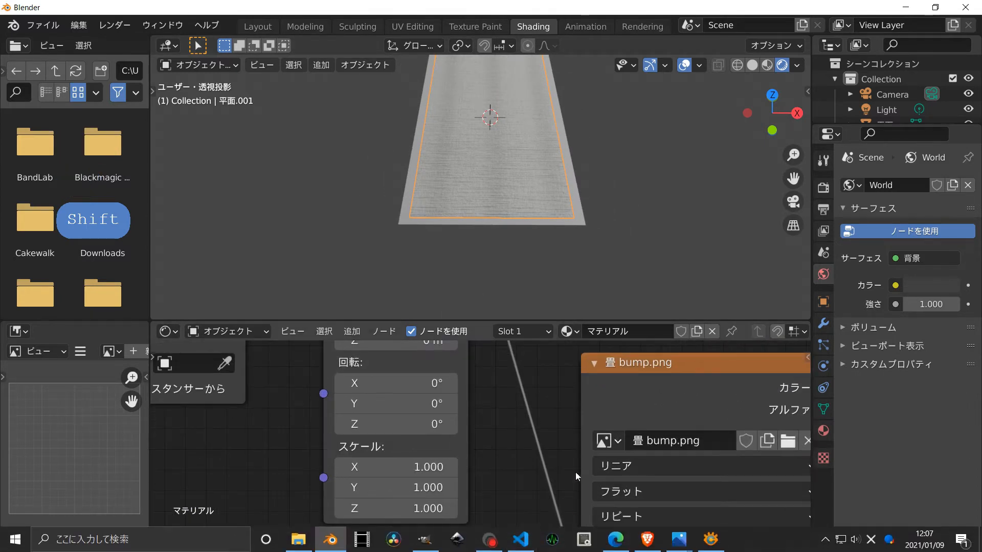
left_click_drag(431, 467, 47, 506)
scroll(488, 266, "up", 6)
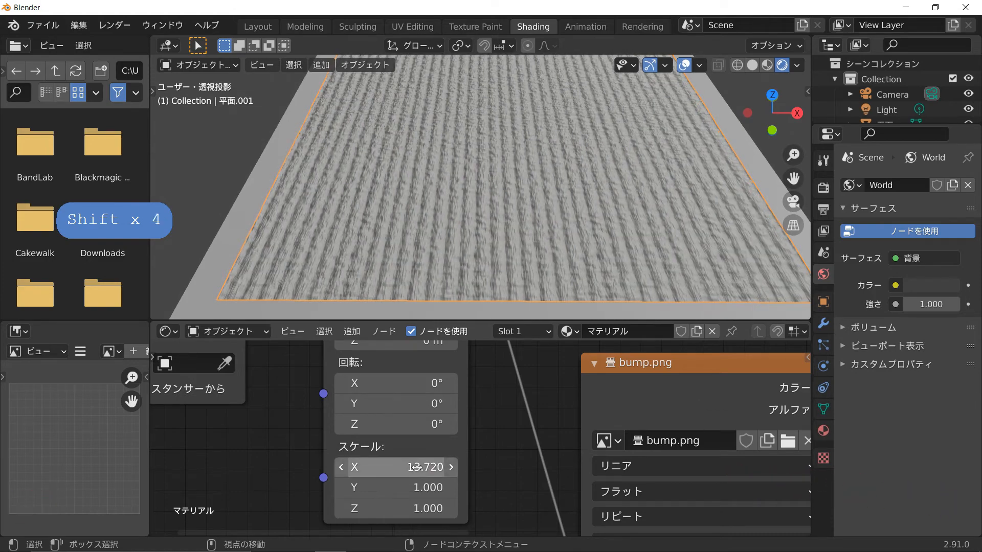
mouse_move(415, 467)
left_mouse_down("shift")
mouse_move(491, 467)
mouse_move(414, 467)
left_mouse_up("shift")
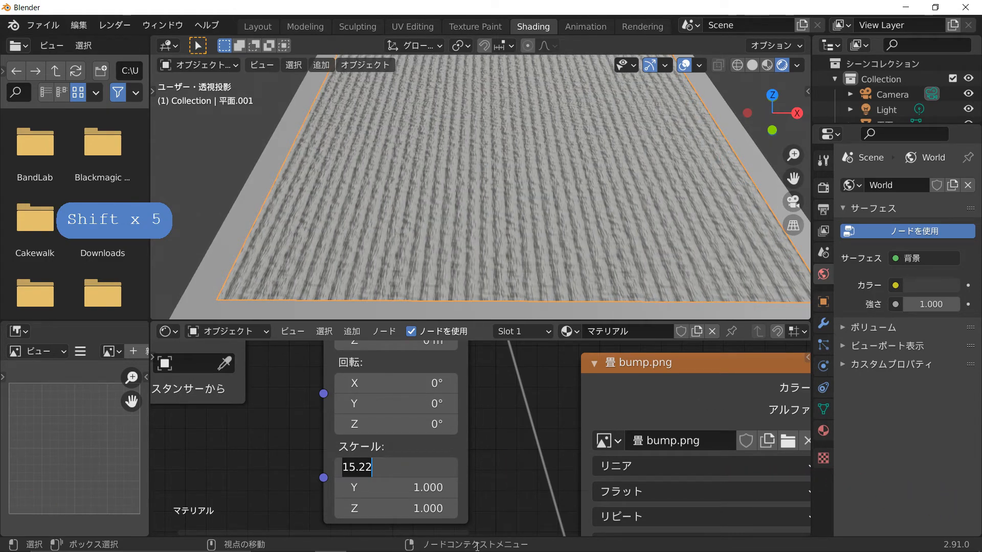
type("20")
key("Return")
Copy the Mapping node's X scale of 20 to its Y scale
left_click(397, 467)
key("ctrl+c")
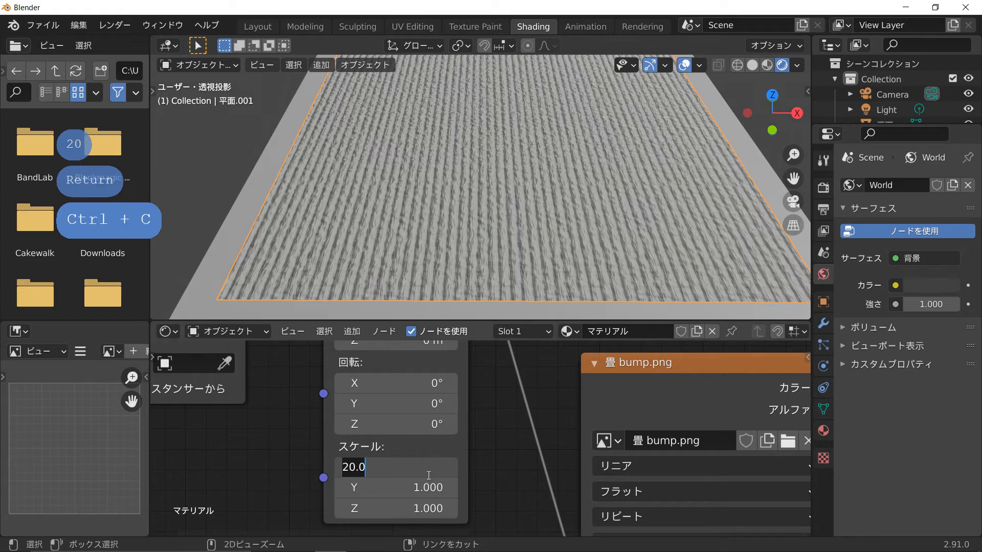
key("ctrl+v")
scroll(520, 443, "down", 1)
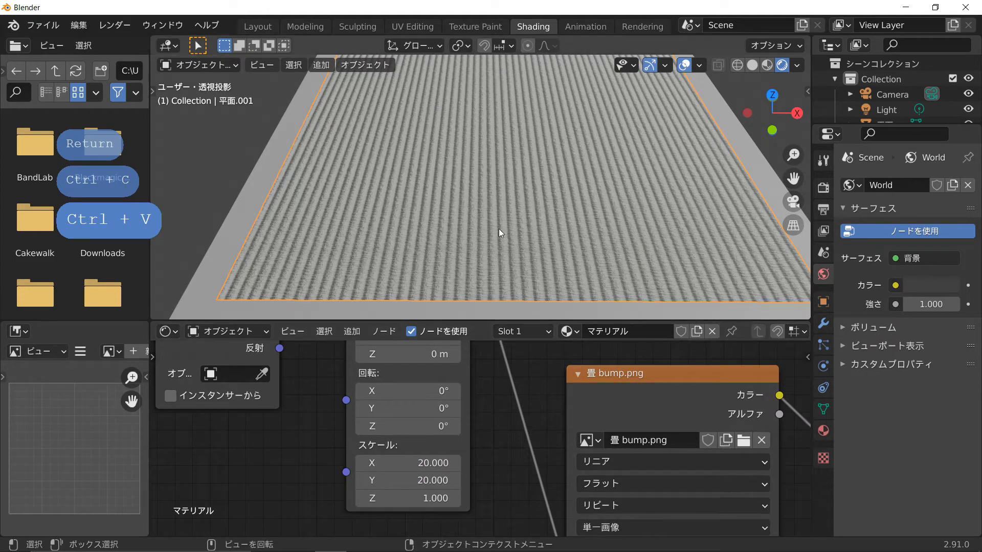
Lower the Bump node's strength to 0.395 while checking the weave close up
scroll(498, 229, "down", 3)
middle_click_drag(503, 228, 553, 198)
scroll(554, 198, "up", 4)
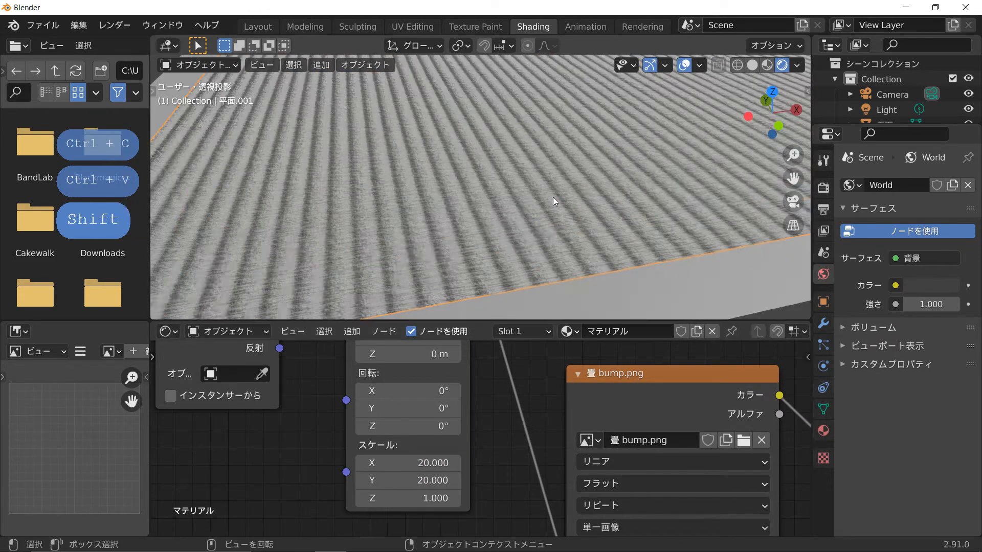
middle_click_drag(627, 446, 451, 452)
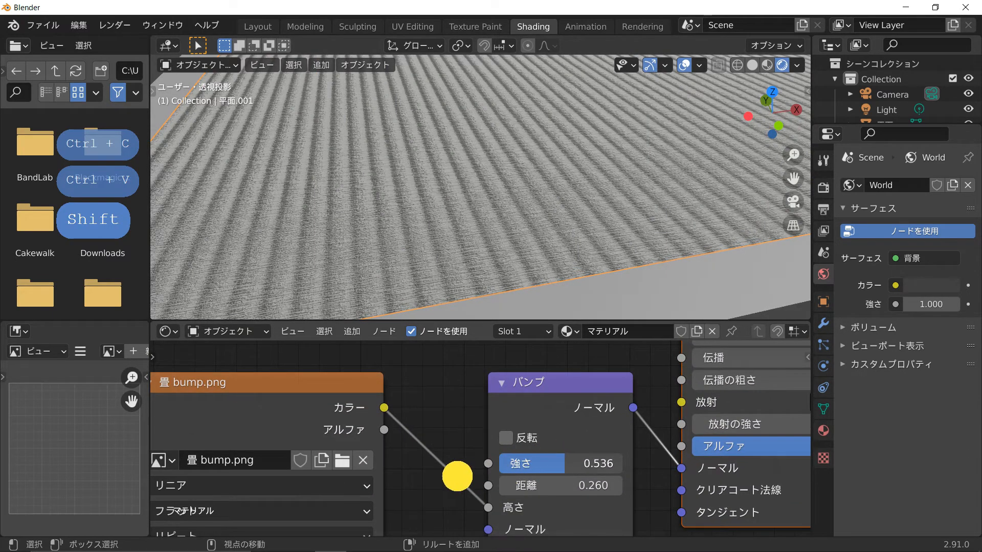
left_click_drag(356, 480, 257, 481, "shift")
left_click_drag(181, 483, 121, 484, "shift")
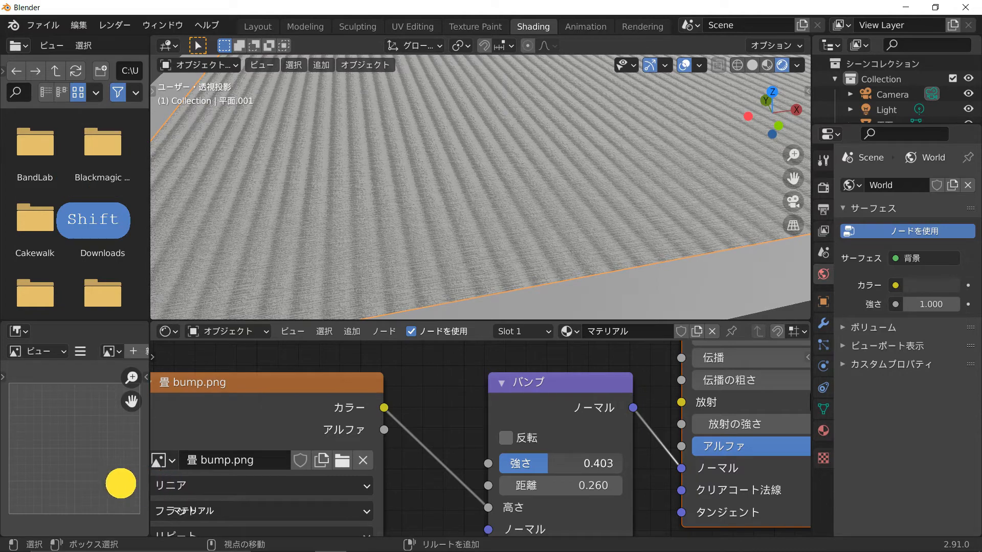
Check the mat's edge up close and lower the Bump node's distance to 0.110
scroll(579, 198, "down", 6)
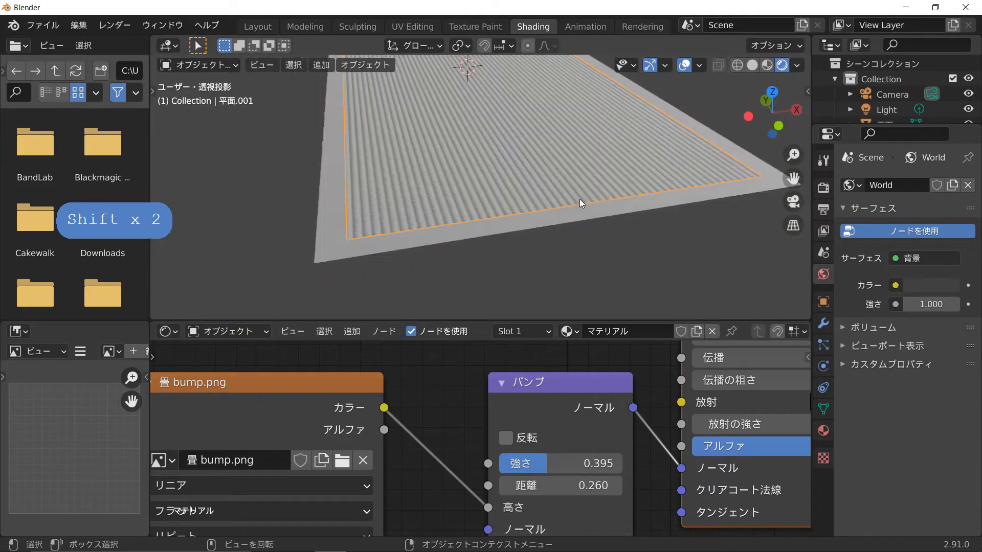
scroll(578, 199, "up", 2)
middle_click_drag(578, 198, 606, 206)
scroll(606, 206, "up", 5)
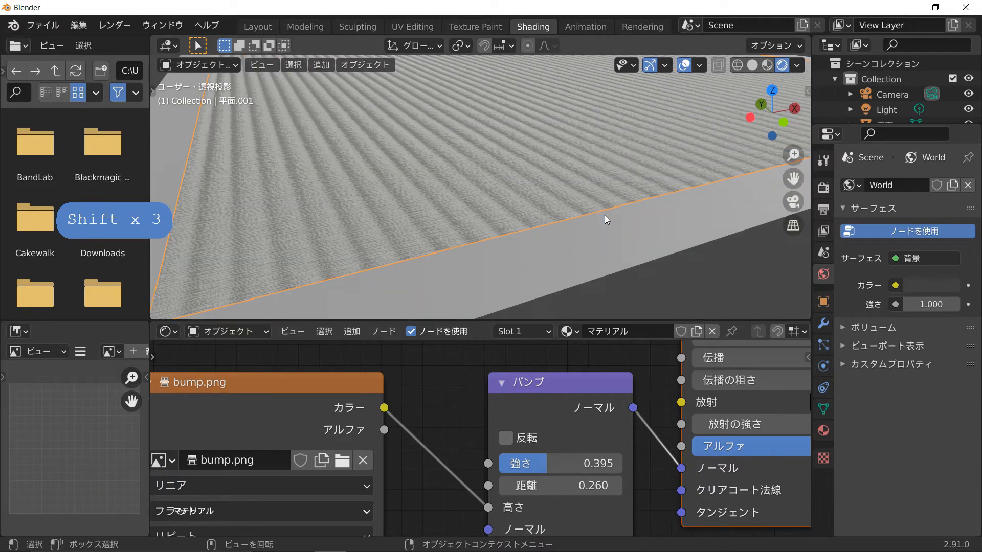
key("shift")
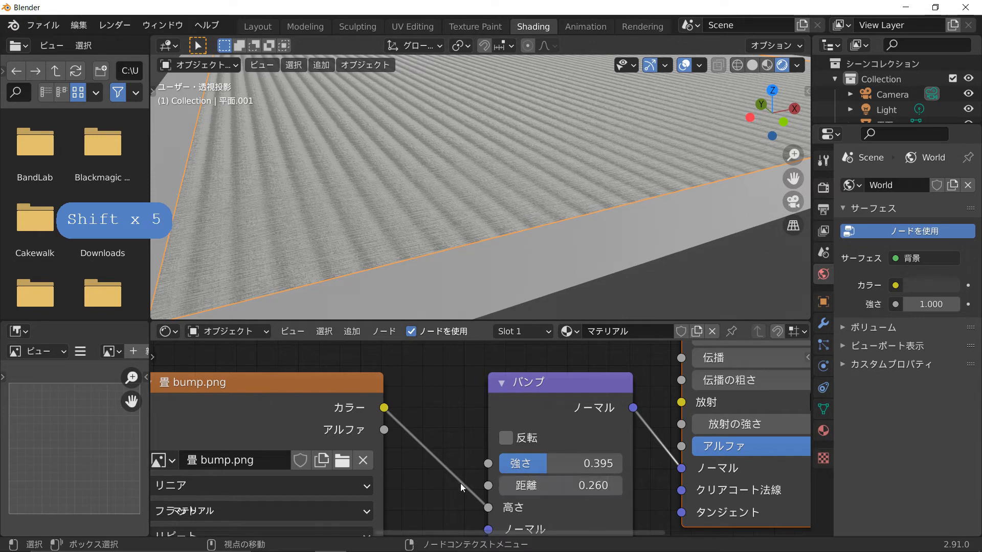
mouse_move(574, 488)
left_mouse_down()
mouse_move(497, 521)
mouse_move(504, 504)
mouse_move(476, 516)
left_mouse_up()
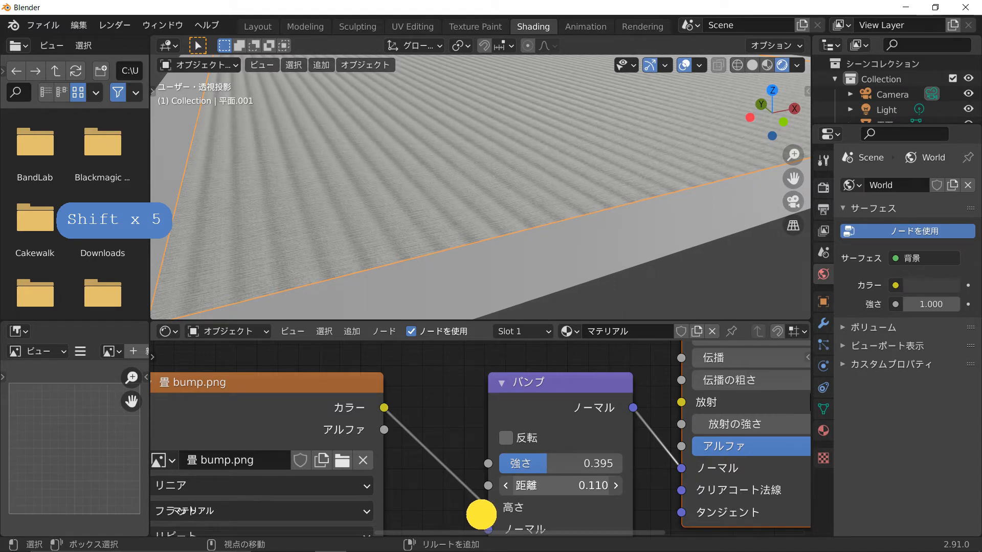
key("shift+c")
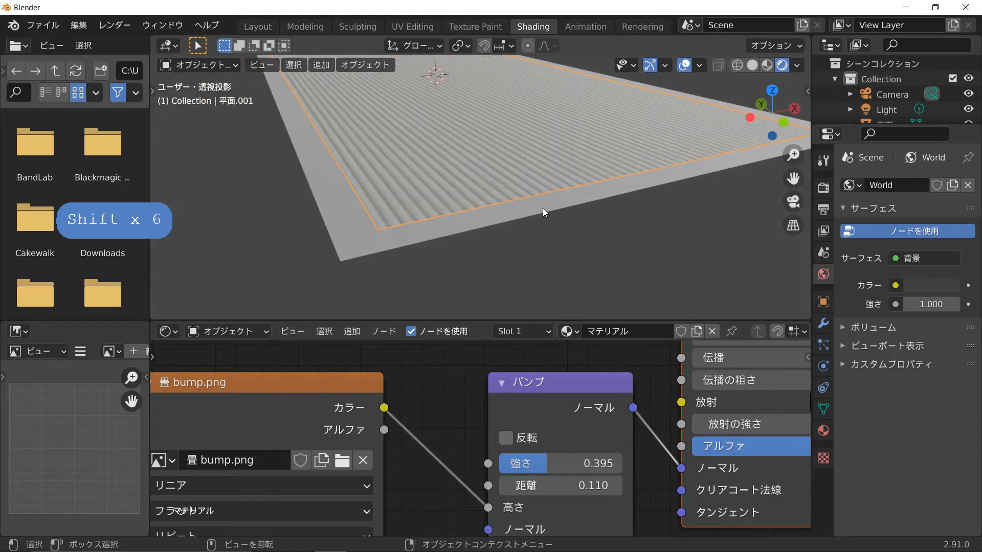
Reduce the Mapping node's X scale to 19.900
scroll(435, 427, "down", 1)
scroll(379, 233, "up", 4)
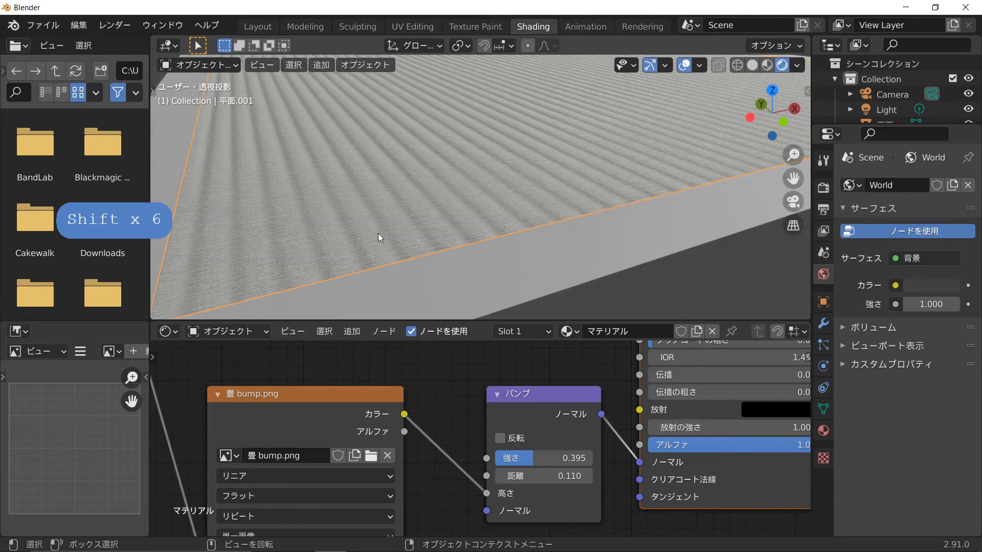
middle_click_drag(266, 230, 340, 239, "shift")
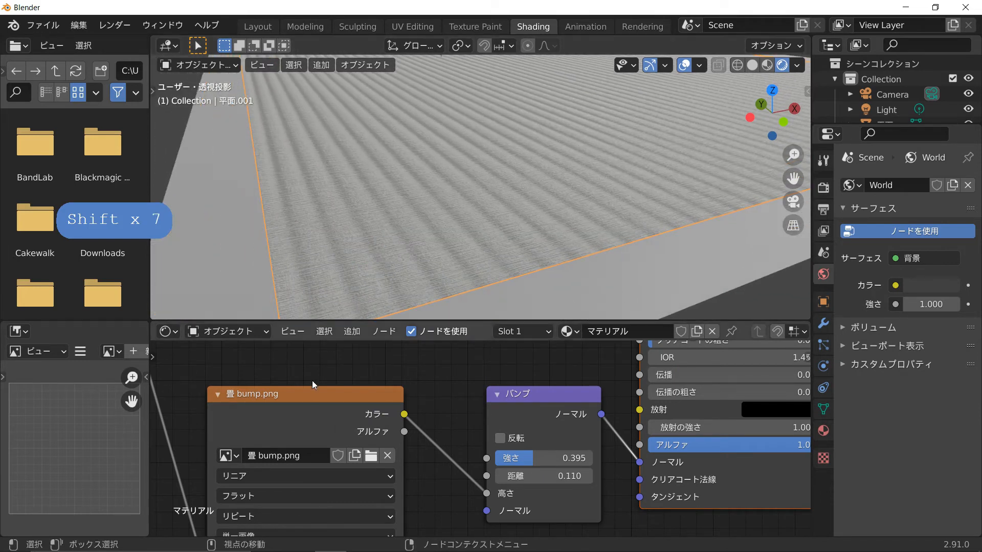
middle_click_drag(312, 381, 653, 421)
scroll(448, 504, "up", 4)
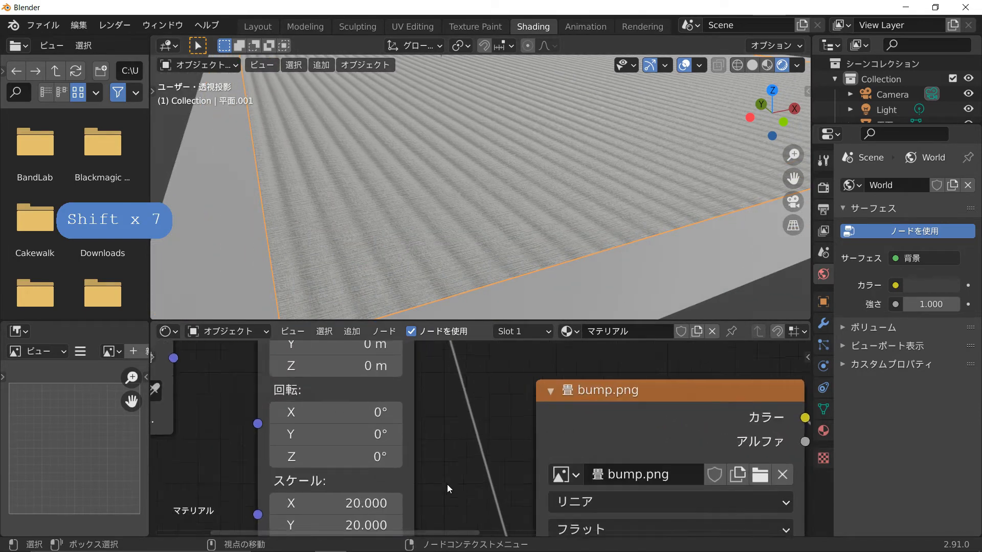
middle_click_drag(447, 457, 481, 422, "shift")
mouse_move(400, 462)
left_mouse_down()
mouse_move(409, 460)
mouse_move(390, 467)
left_mouse_up()
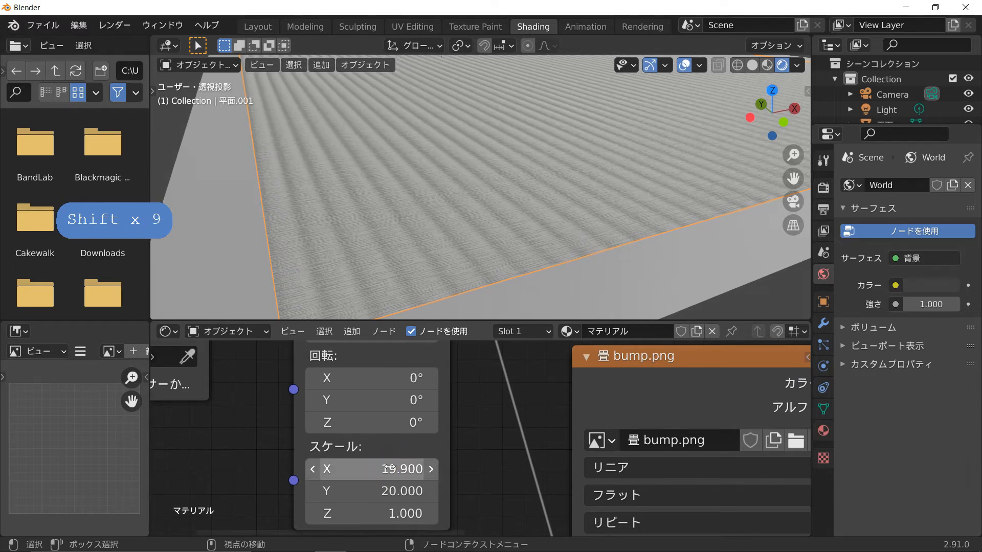
Copy the Mapping node's X scale of 19.900 to its Y scale
left_click(392, 471)
key("ctrl+c")
left_click(394, 488)
key("ctrl+v")
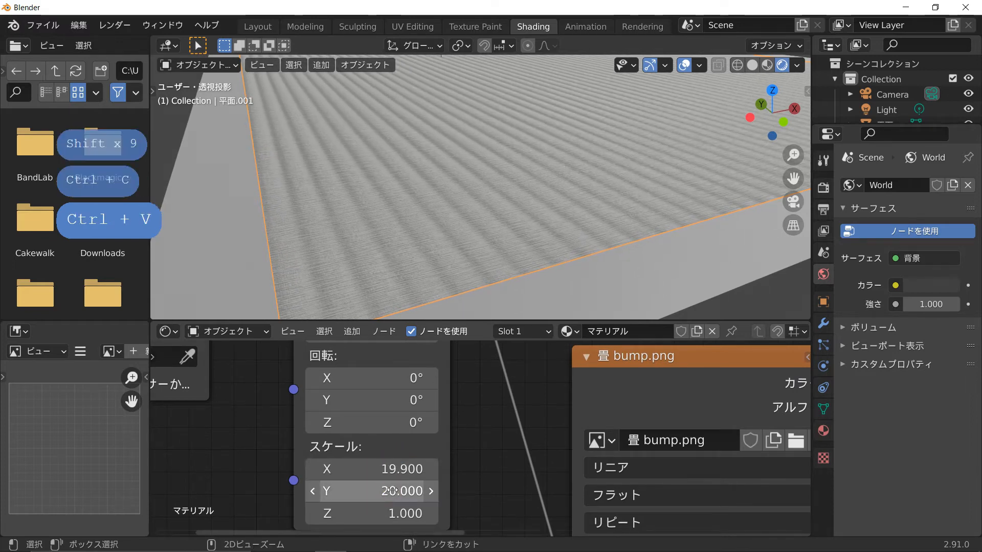
In the border object's mesh, add two evenly spaced loop cuts along one short side and one along-the-length pair on an adjoining long side
scroll(561, 243, "down", 6)
middle_click_drag(564, 241, 551, 290)
scroll(551, 290, "up", 2)
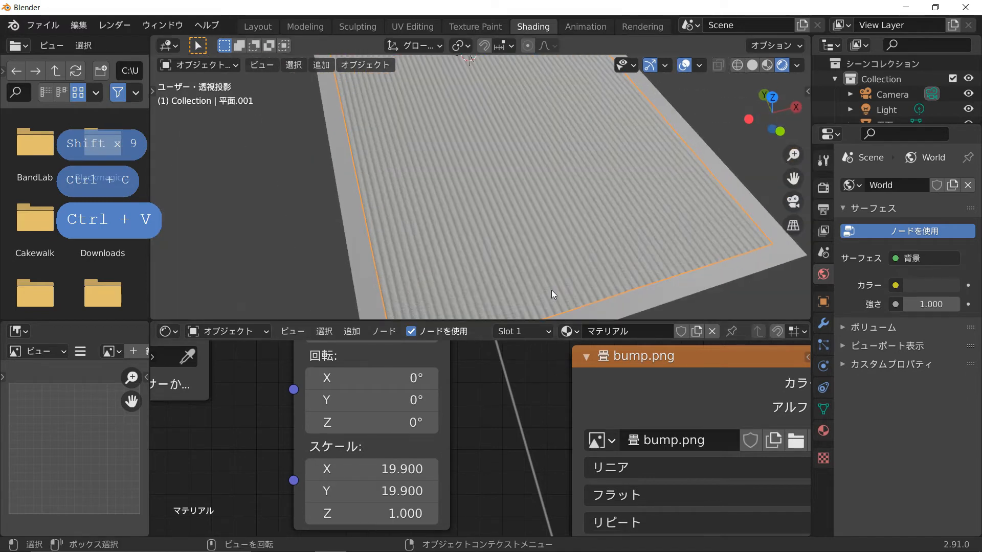
scroll(492, 277, "down", 3)
key("Tab")
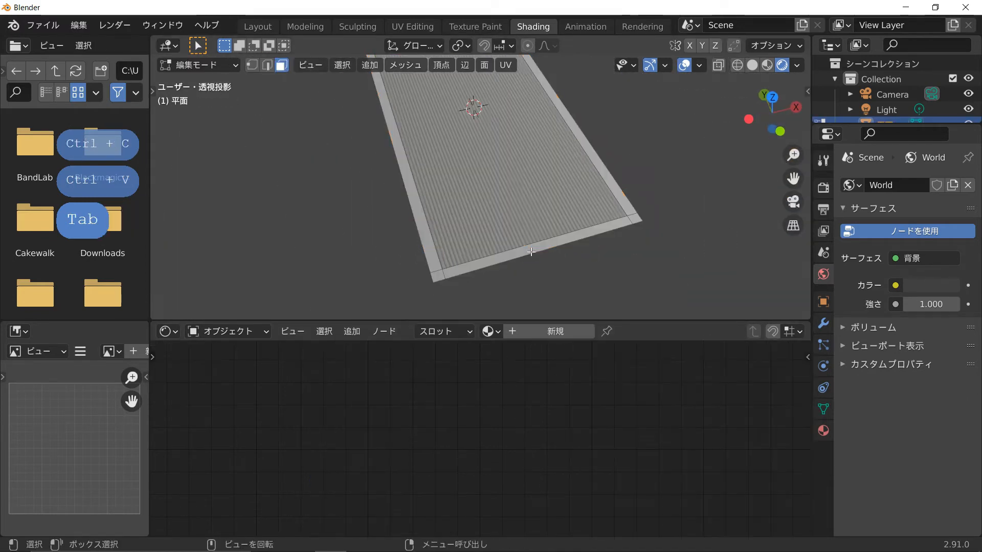
scroll(535, 275, "up", 5)
scroll(535, 274, "down", 1)
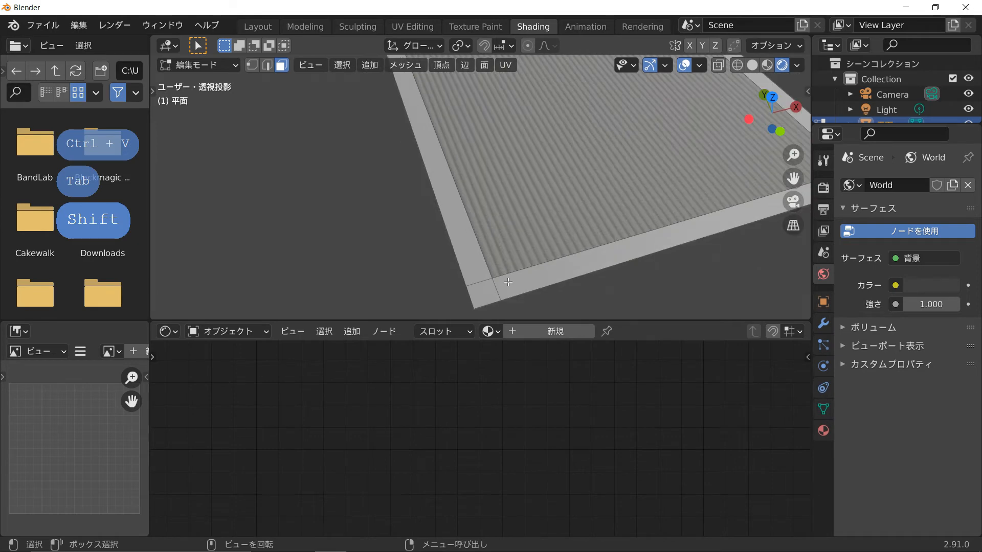
key("ctrl+r")
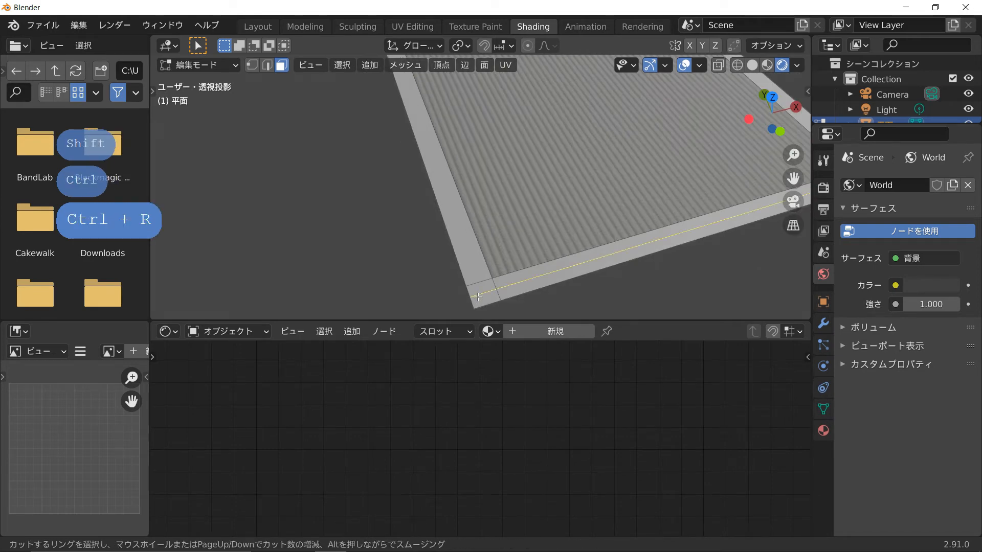
scroll(472, 300, "up", 1)
double_click(472, 299)
key("ctrl+r")
double_click(482, 306)
scroll(569, 274, "down", 2)
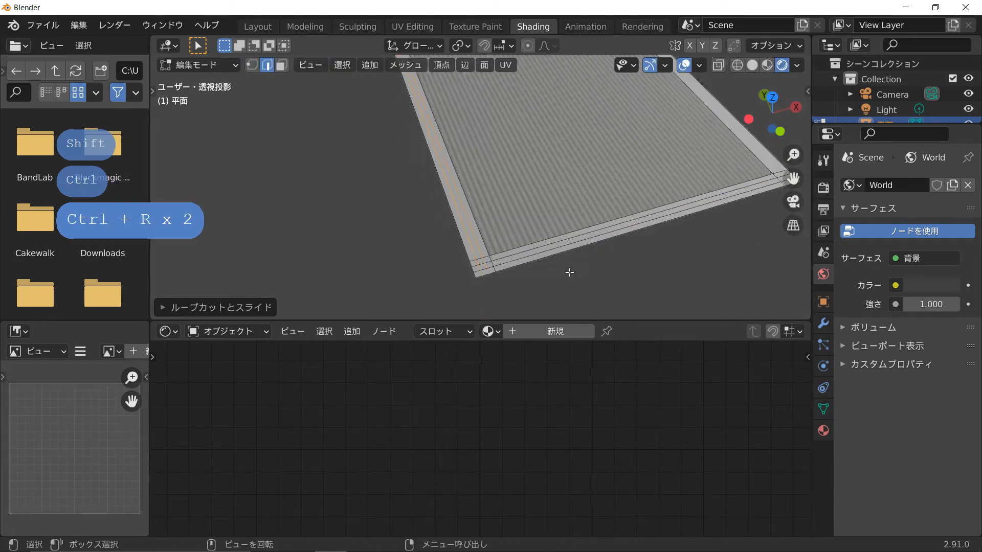
Add two evenly spaced loop cuts along each of the two remaining sides of the border
key("ctrl+r")
scroll(550, 291, "up", 1)
middle_click_drag(570, 274, 531, 246, "shift")
double_click(551, 291)
scroll(551, 291, "down", 3)
middle_click_drag(532, 245, 460, 205, "shift")
middle_click_drag(461, 204, 487, 166, "shift")
scroll(487, 166, "up", 3)
key("ctrl+r")
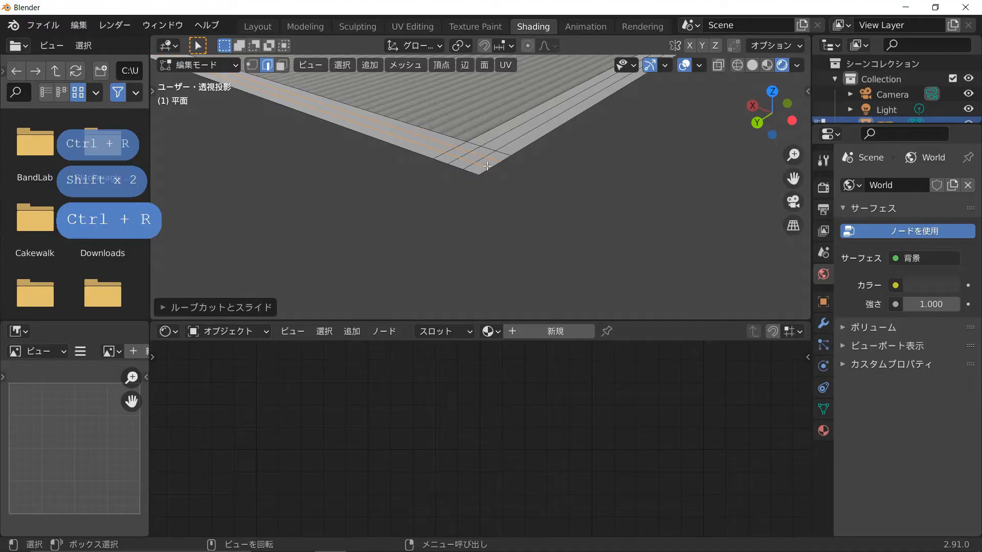
scroll(486, 166, "up", 3)
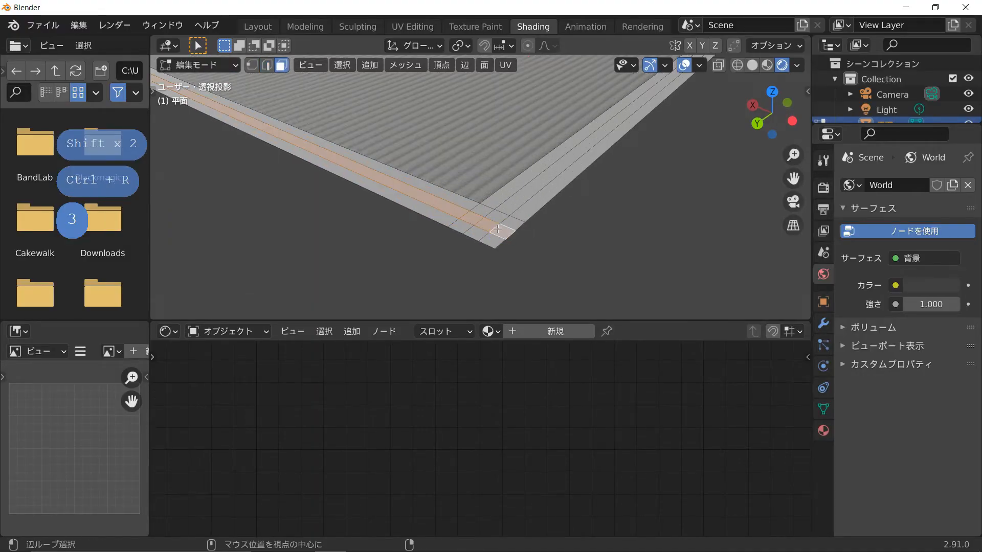
Select the middle strip of faces running around all four sides of the border
key("alt")
left_click(513, 206, "alt+shift")
scroll(542, 198, "down", 7)
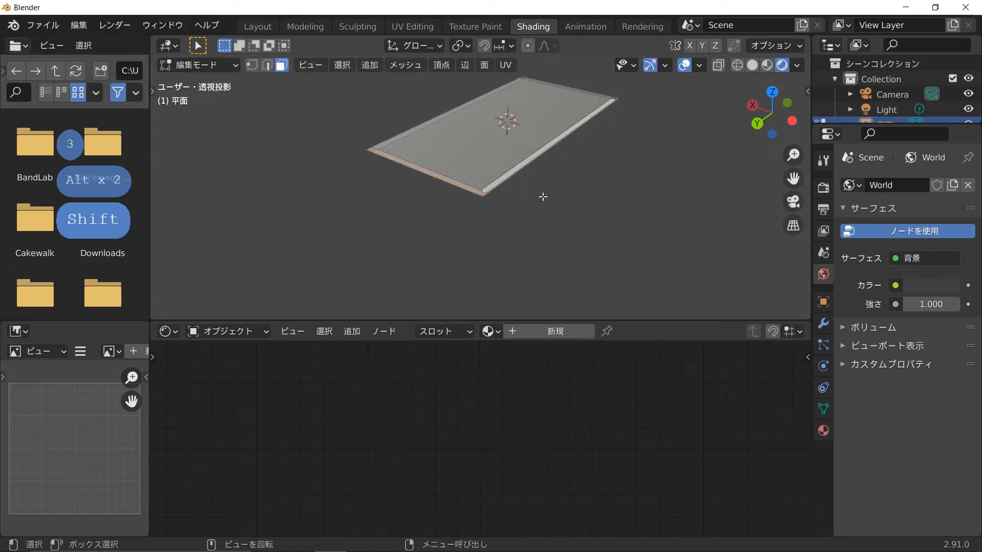
middle_click_drag(556, 193, 373, 220)
scroll(389, 225, "up", 7)
middle_click_drag(434, 255, 487, 142, "shift")
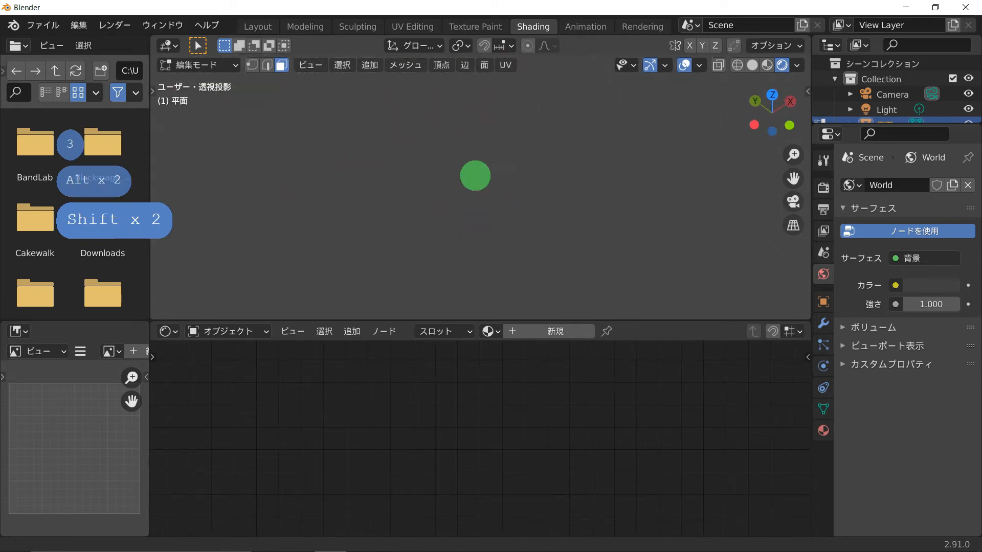
middle_click_drag(475, 175, 461, 219, "shift")
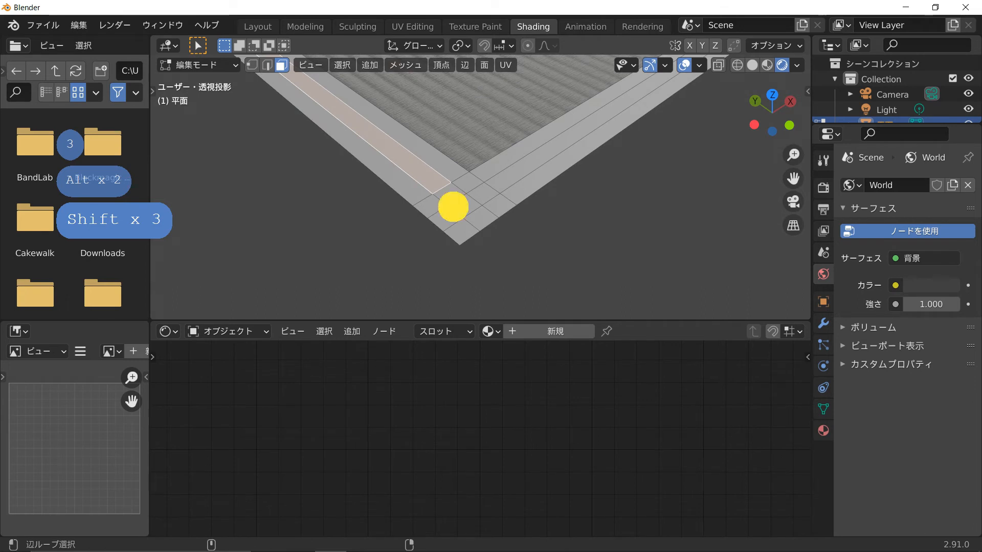
left_click(453, 207, "alt+shift")
scroll(511, 197, "down", 7)
middle_click_drag(541, 193, 447, 241)
scroll(452, 184, "up", 6)
scroll(493, 184, "down", 5)
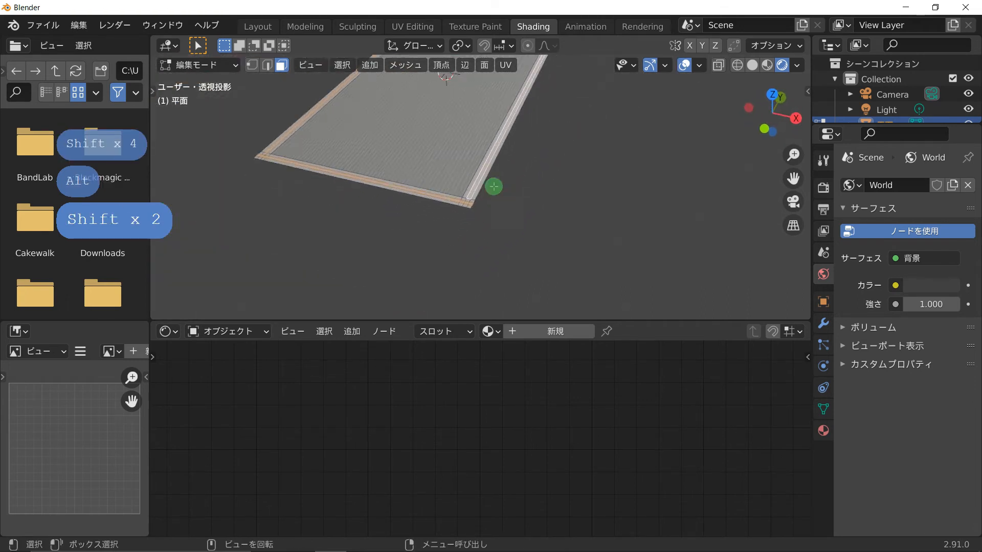
In the Layout workspace's front view, raise the selected middle strip about 0.0059 m along Z
key("KP_1")
middle_click_drag(508, 196, 522, 124, "shift")
scroll(512, 133, "up", 3)
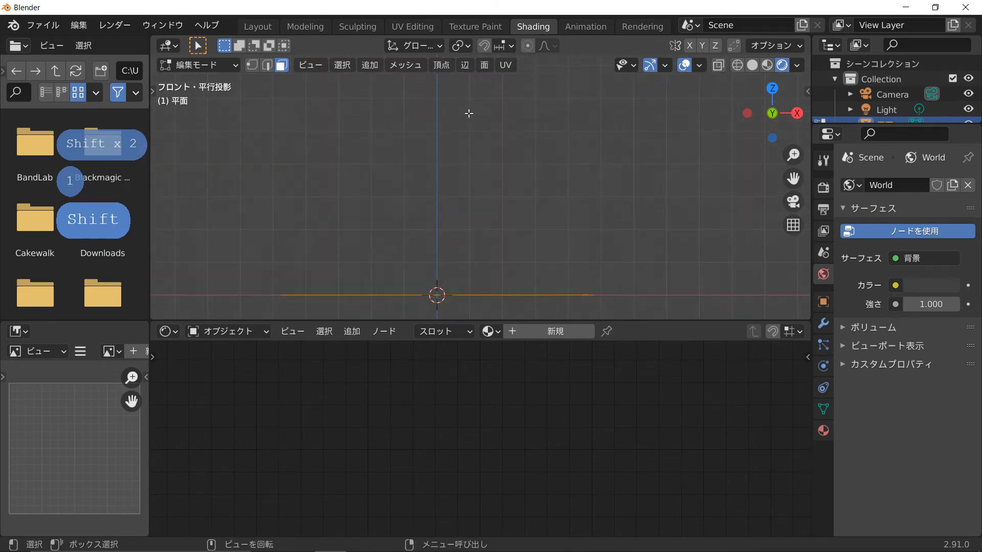
left_click(257, 26)
key("KP_1")
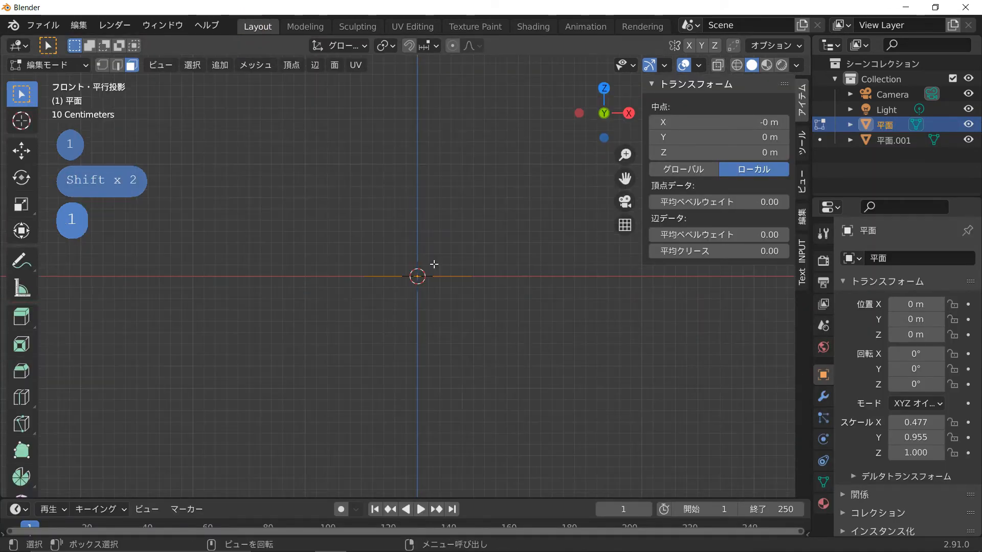
key("g")
key("z")
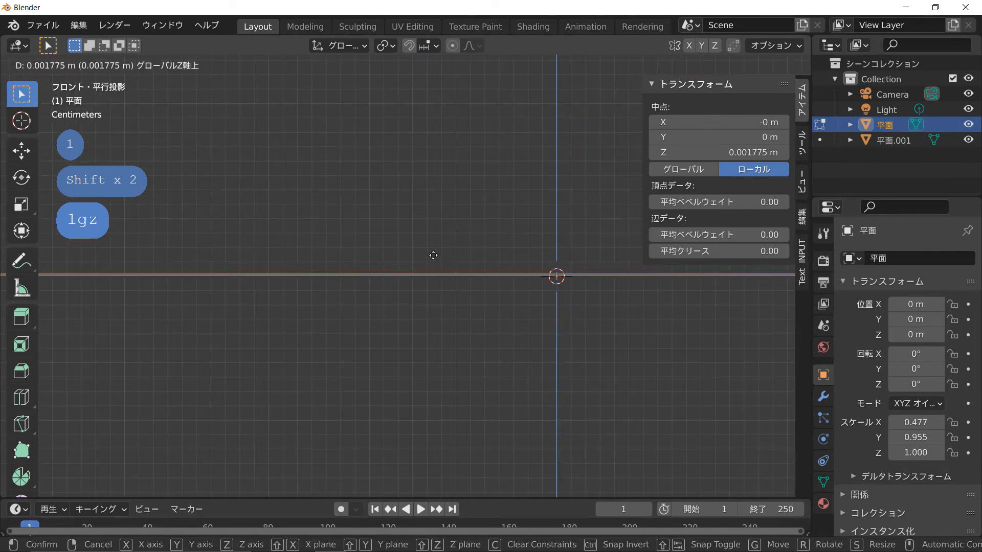
left_click(405, 217)
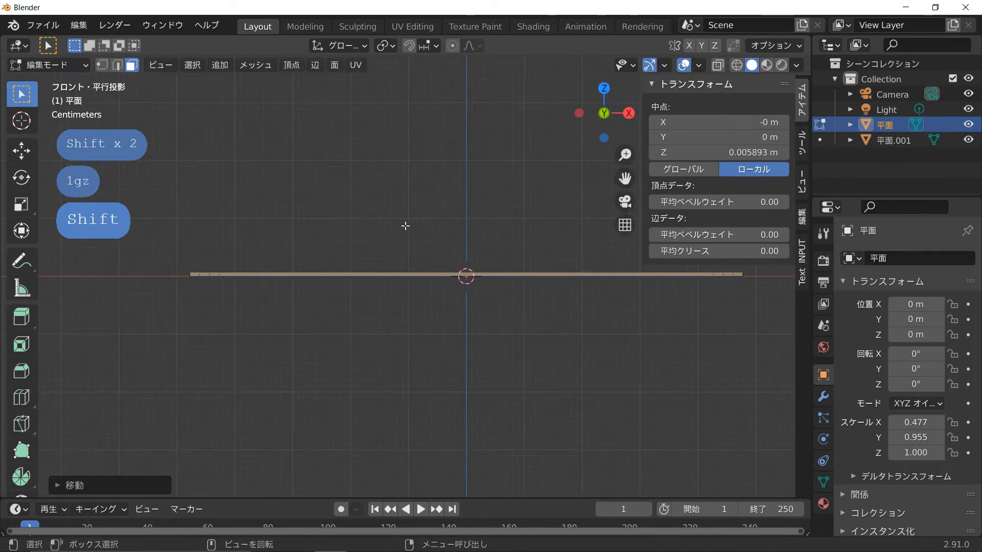
Return the border to Object Mode, shade it smooth and check the rounded rim from several angles
middle_click_drag(404, 224, 416, 299)
scroll(443, 252, "down", 3)
key("Tab")
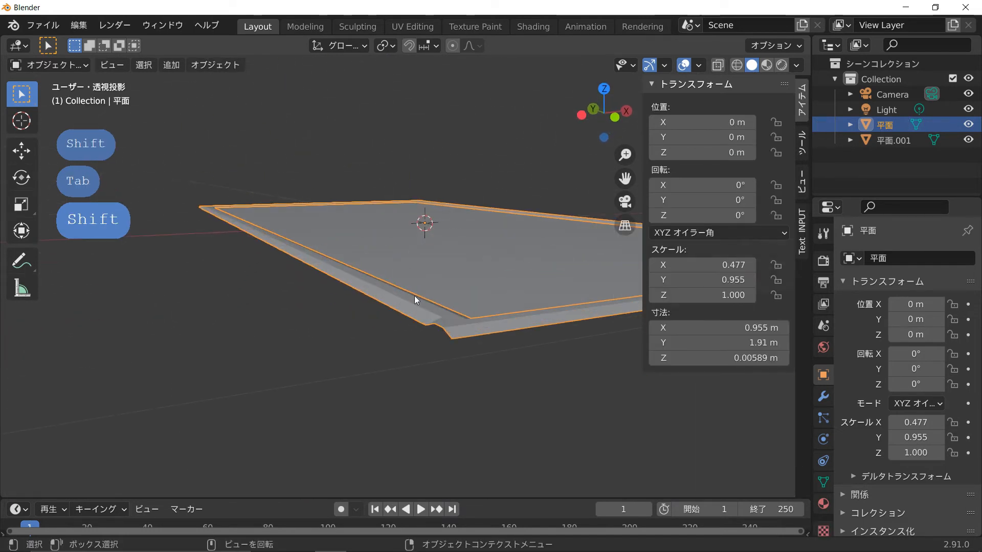
right_click(417, 317)
left_click(381, 223)
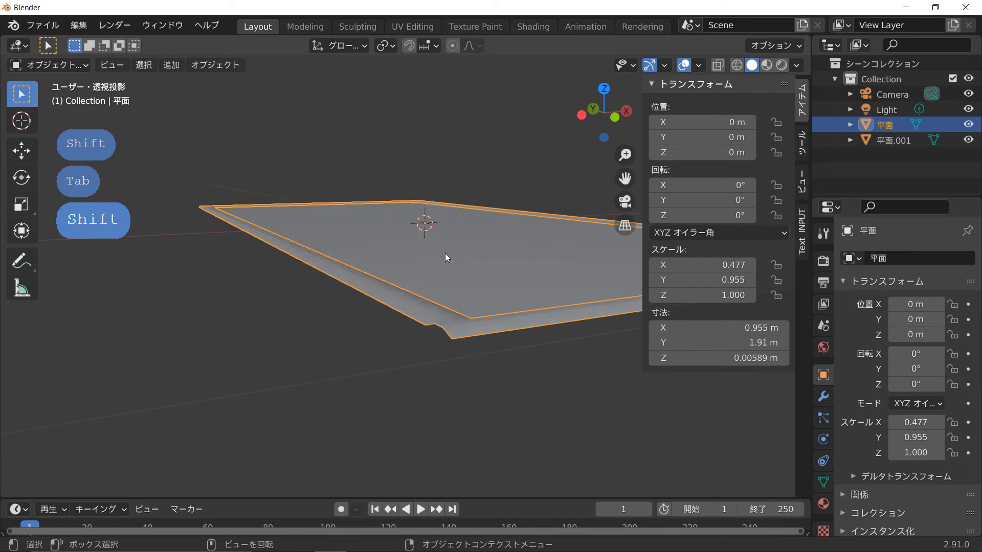
mouse_move(447, 256)
middle_mouse_down()
mouse_move(444, 297)
mouse_move(409, 318)
middle_mouse_up()
key("Tab")
key("Tab")
key("z")
left_click(469, 306)
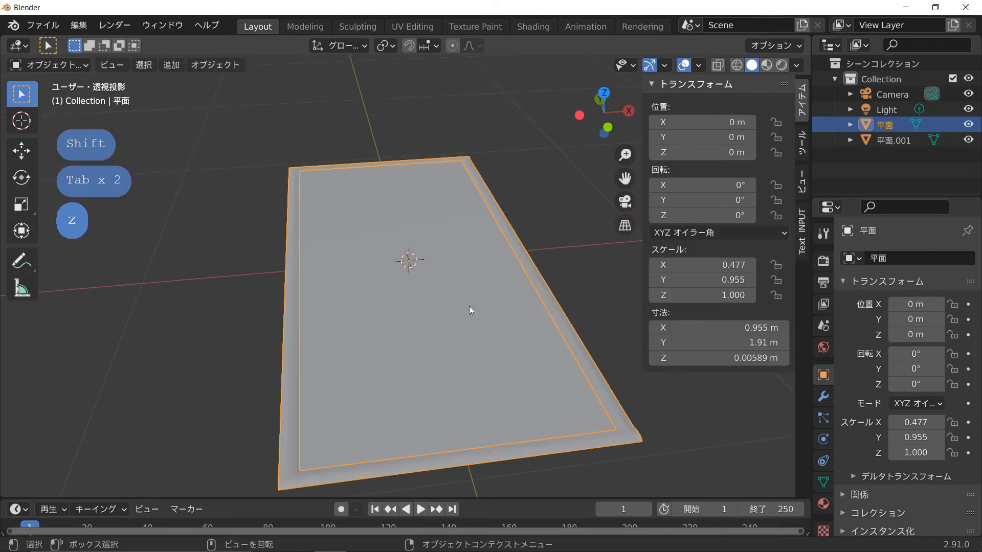
scroll(469, 306, "down", 1)
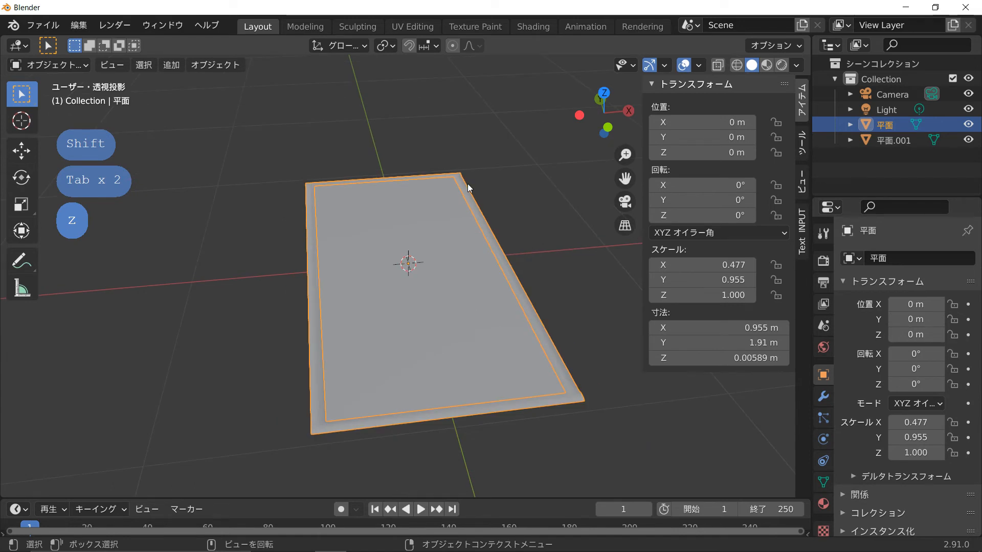
Create a new material for the border in the Shading workspace and bring its nodes into view
left_click(524, 27)
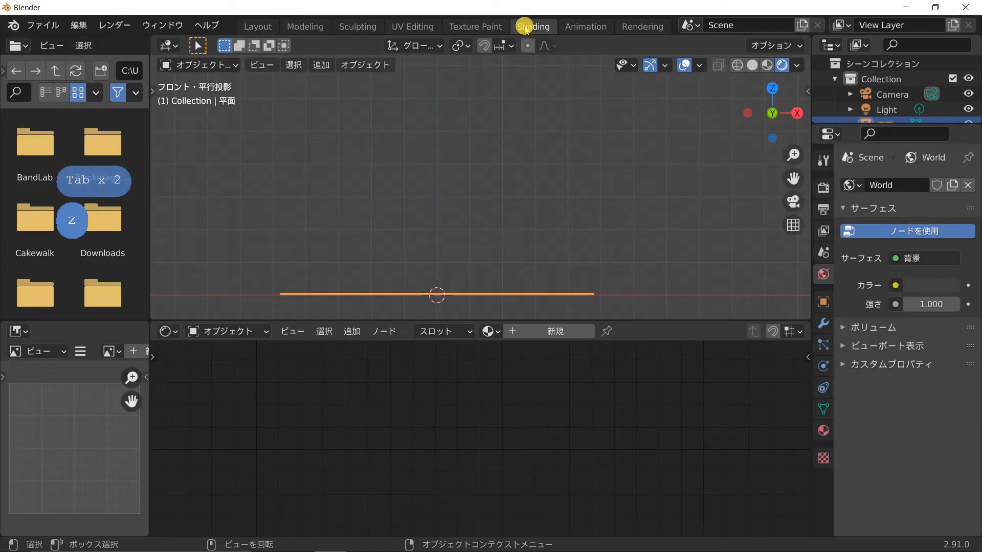
mouse_move(489, 191)
middle_mouse_down()
mouse_move(486, 274)
mouse_move(519, 173)
middle_mouse_up()
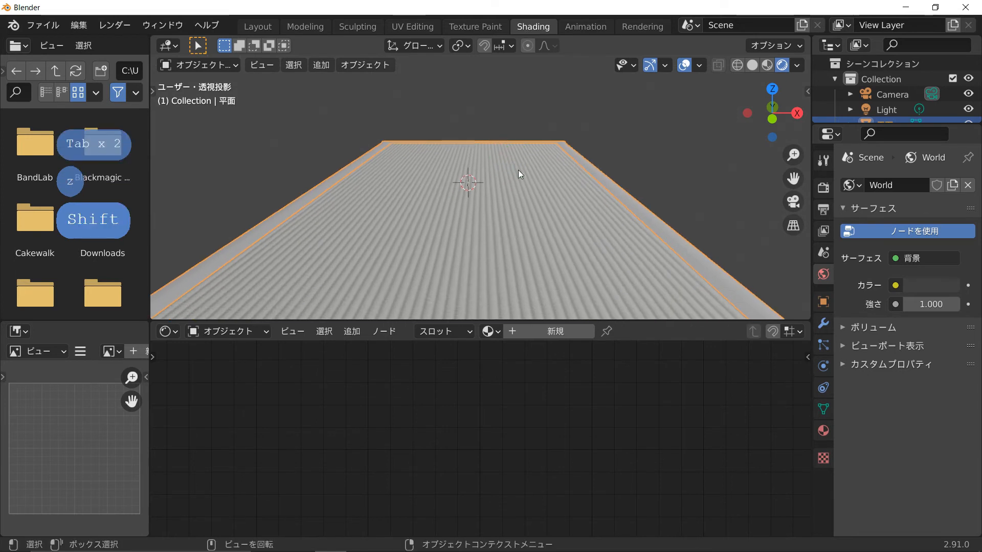
scroll(519, 174, "down", 2)
left_click(542, 331)
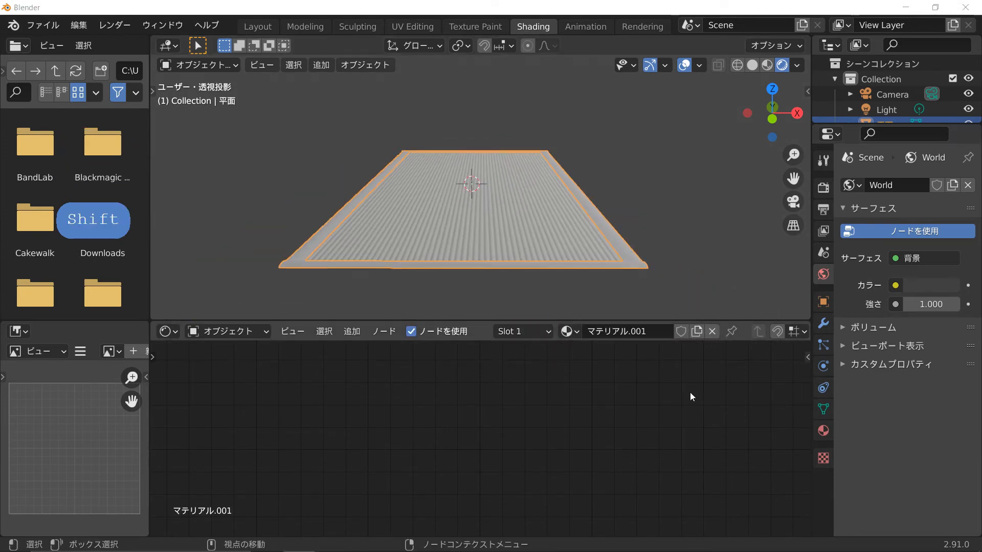
key("Home")
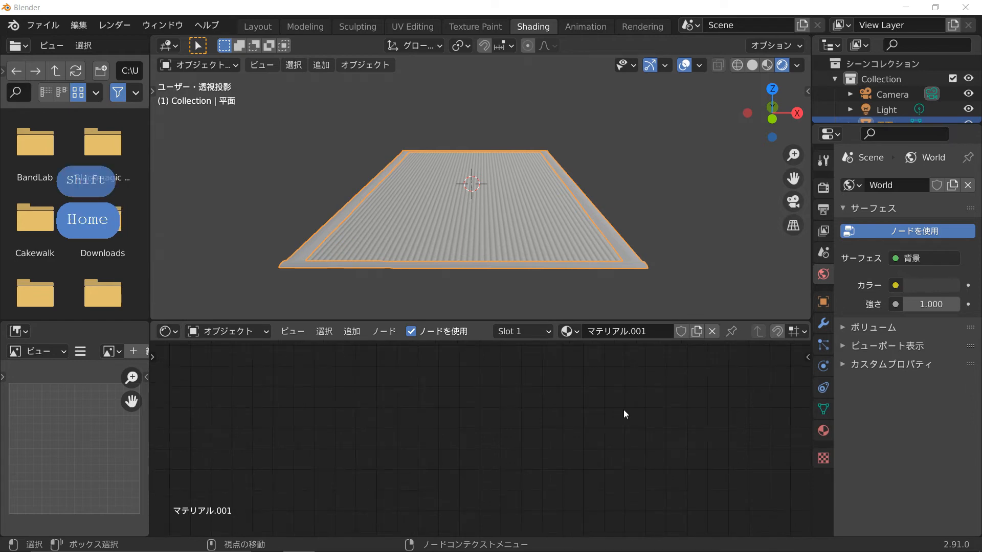
left_click(624, 411)
key("Home")
scroll(602, 412, "up", 9)
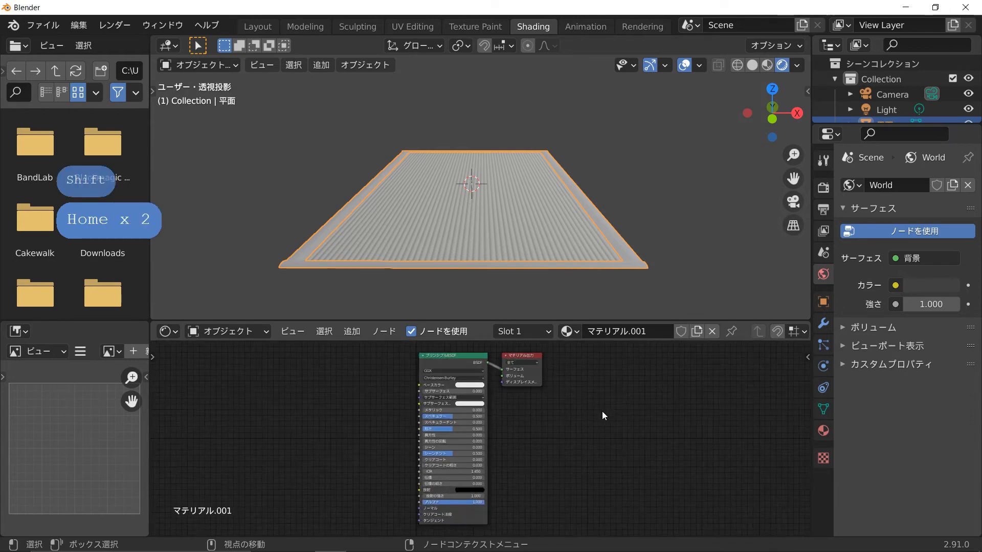
Add the 畳 縁 完成.png image texture to the border material and connect its color to the Principled BSDF's base color
middle_click_drag(571, 409, 692, 475)
scroll(689, 441, "up", 2)
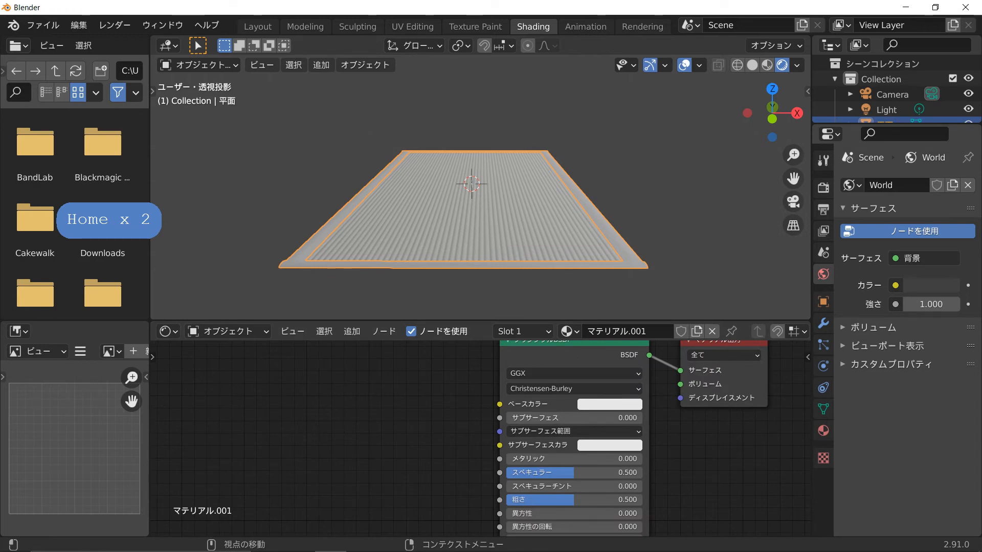
left_click_drag(326, 422, 326, 422)
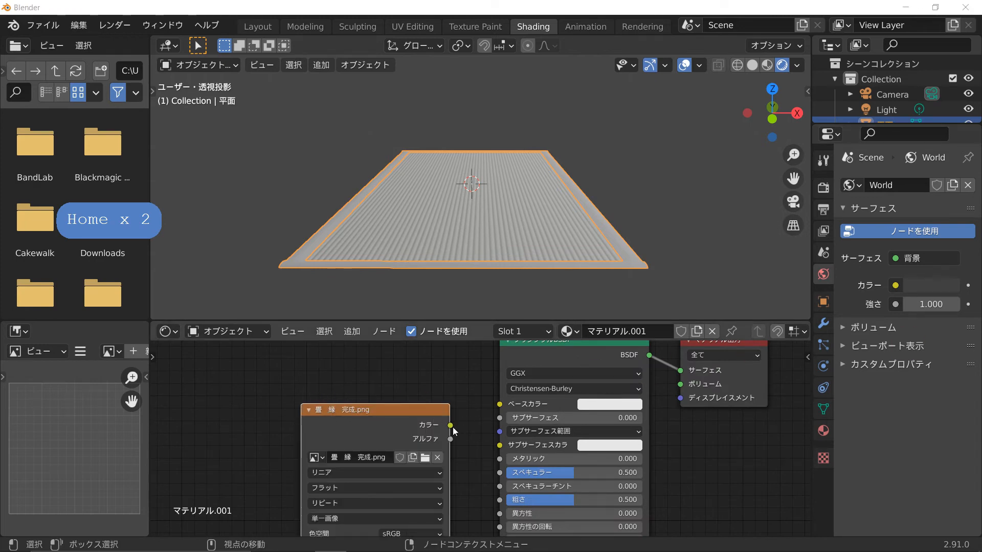
left_click_drag(460, 422, 506, 406)
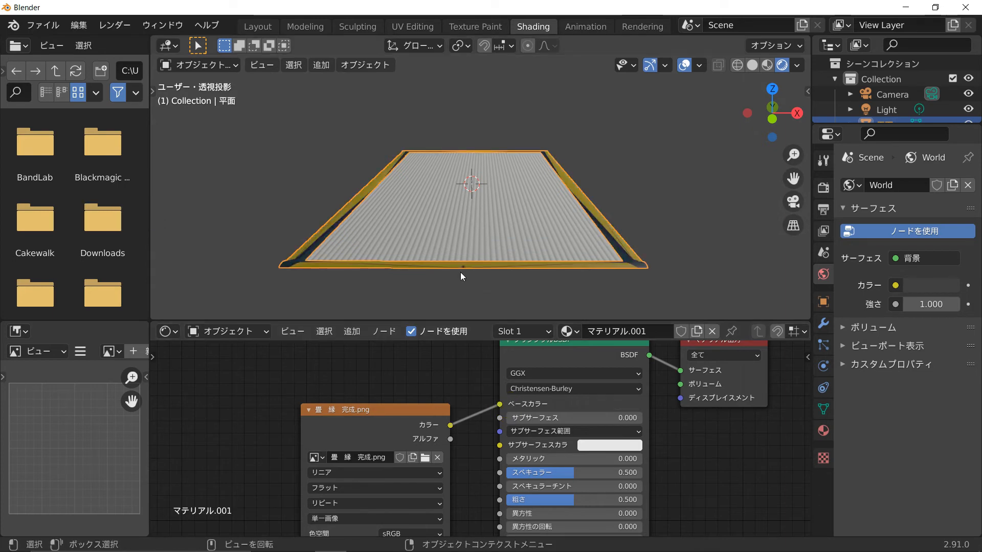
Unwrap all of the border's faces with Smart UV Project at a 66° angle limit
scroll(459, 262, "down", 2)
middle_click_drag(454, 255, 504, 260, "shift")
scroll(485, 239, "up", 3)
key("Tab")
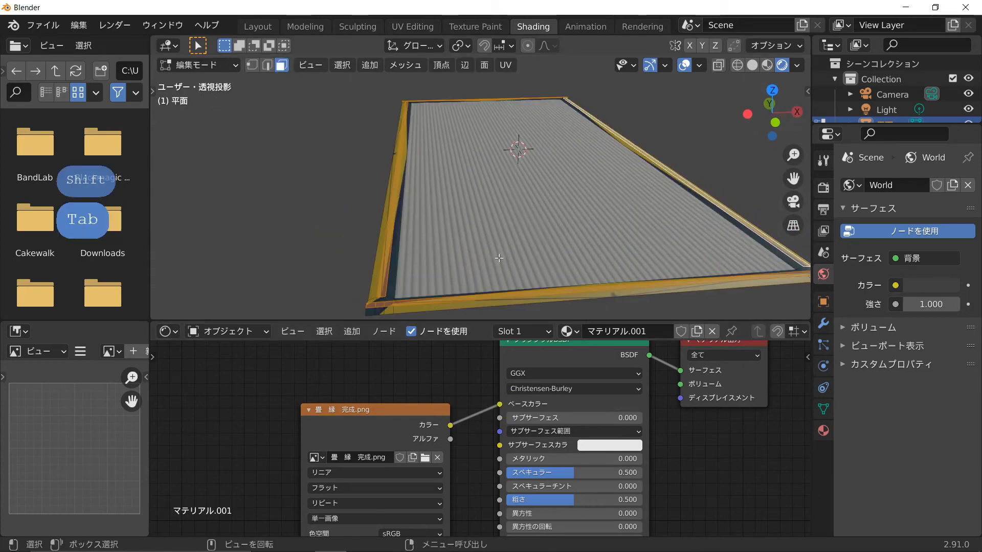
key("a")
left_click(502, 65)
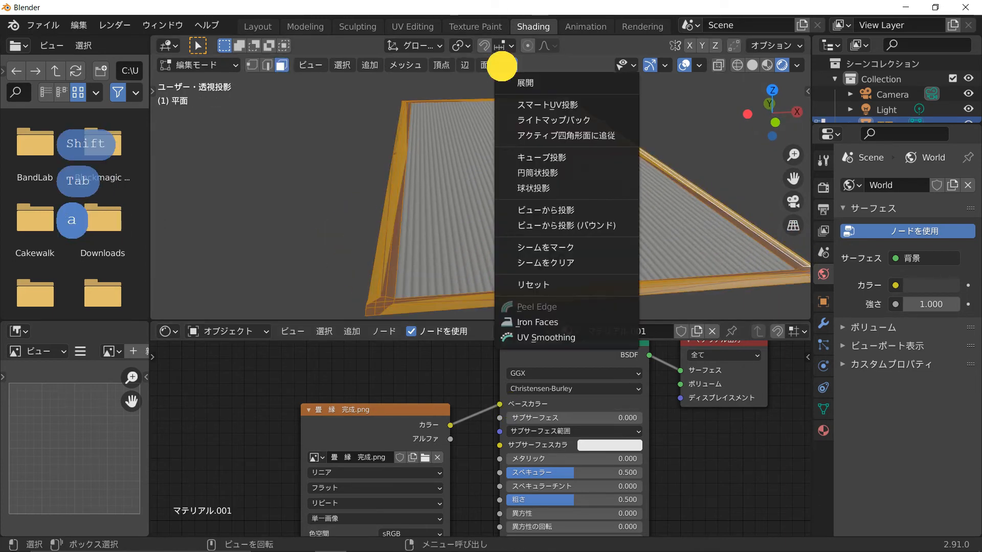
left_click(538, 106)
left_click(526, 231)
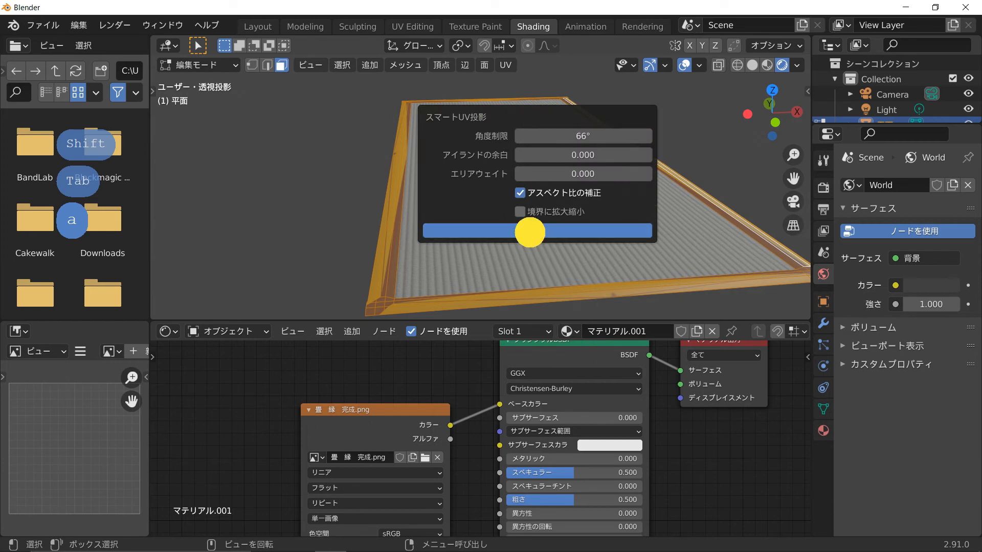
scroll(529, 232, "down", 2)
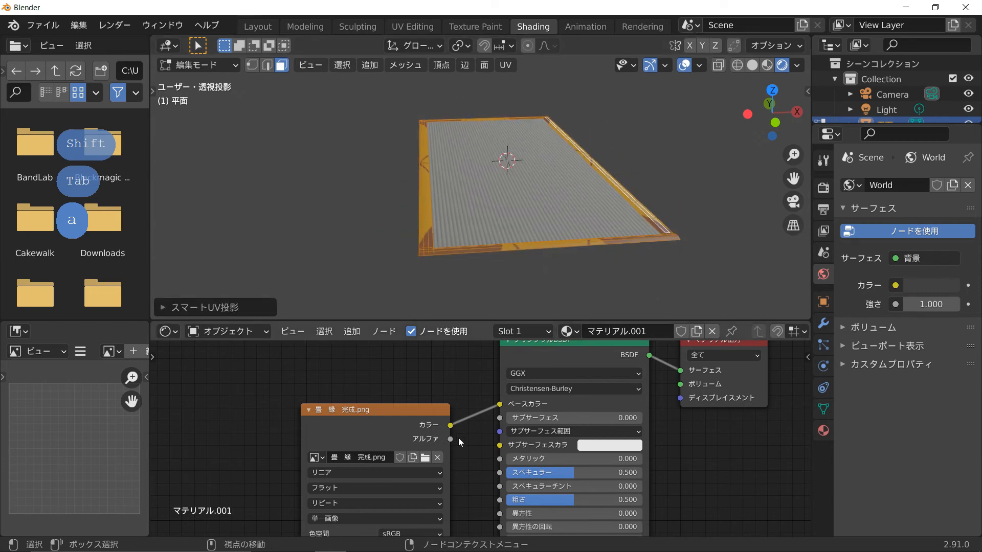
Add the 布 bump.jpg image texture to the border material and connect its color to the Principled BSDF's normal input
scroll(480, 440, "down", 2)
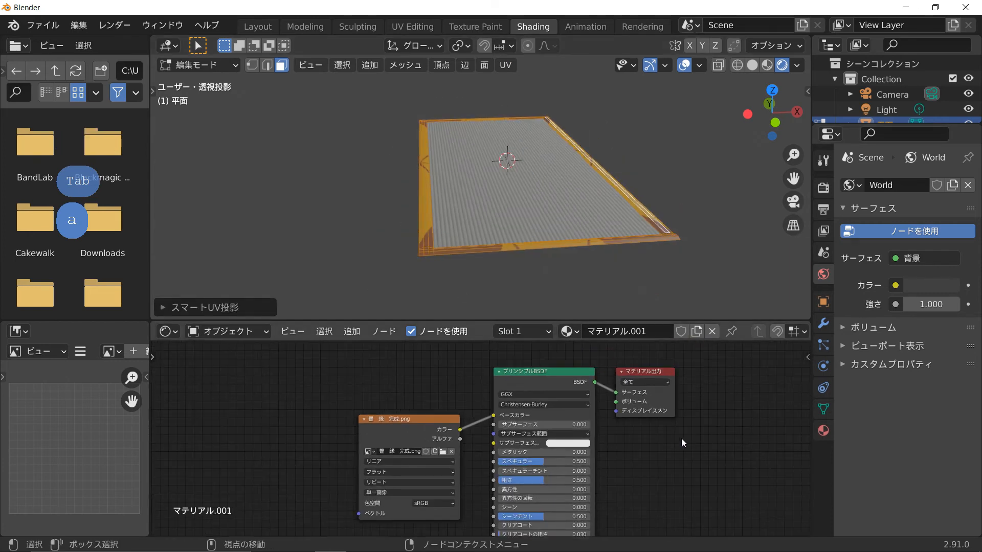
scroll(342, 453, "down", 1)
middle_click_drag(403, 467, 481, 421)
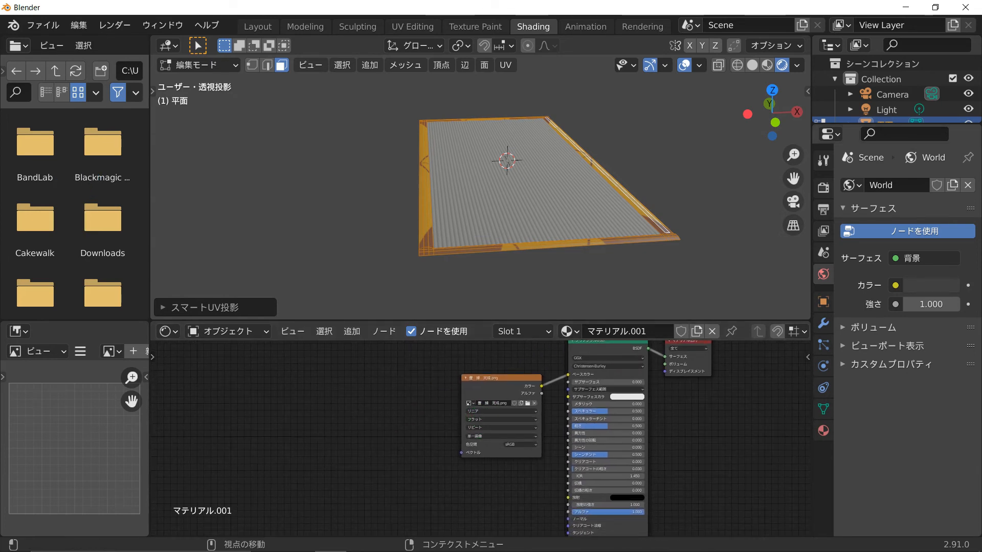
left_click_drag(445, 508, 402, 512)
middle_click_drag(557, 495, 556, 417)
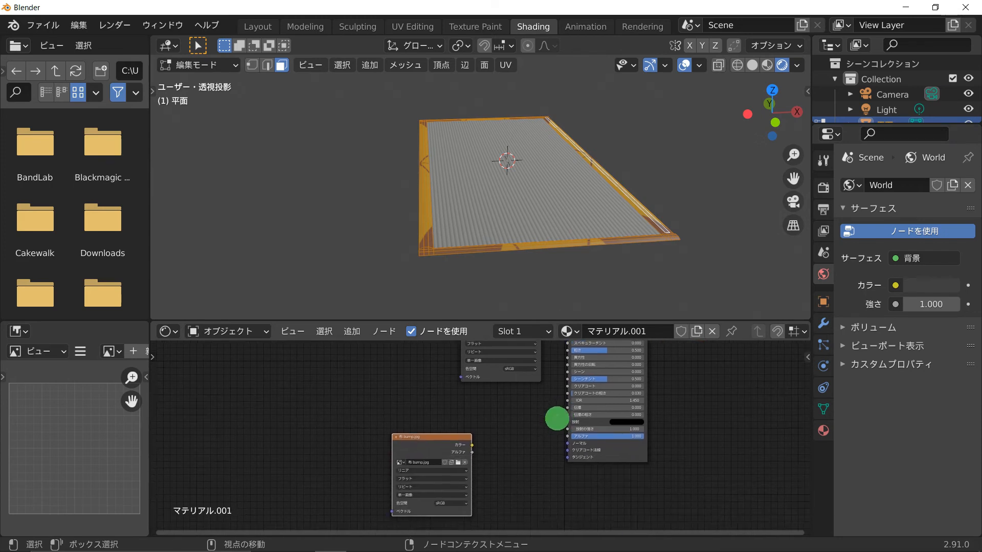
scroll(527, 434, "up", 10)
left_click_drag(457, 450, 701, 445)
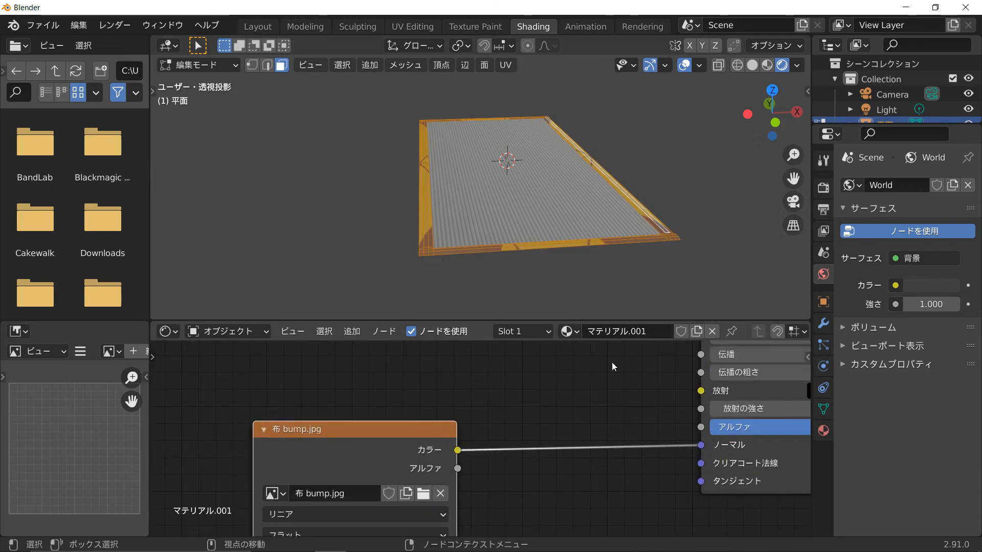
Insert a Bump node between the 布 bump.jpg texture and the Principled BSDF, feeding the image color into the bump height
key("shift+a")
mouse_move(576, 475)
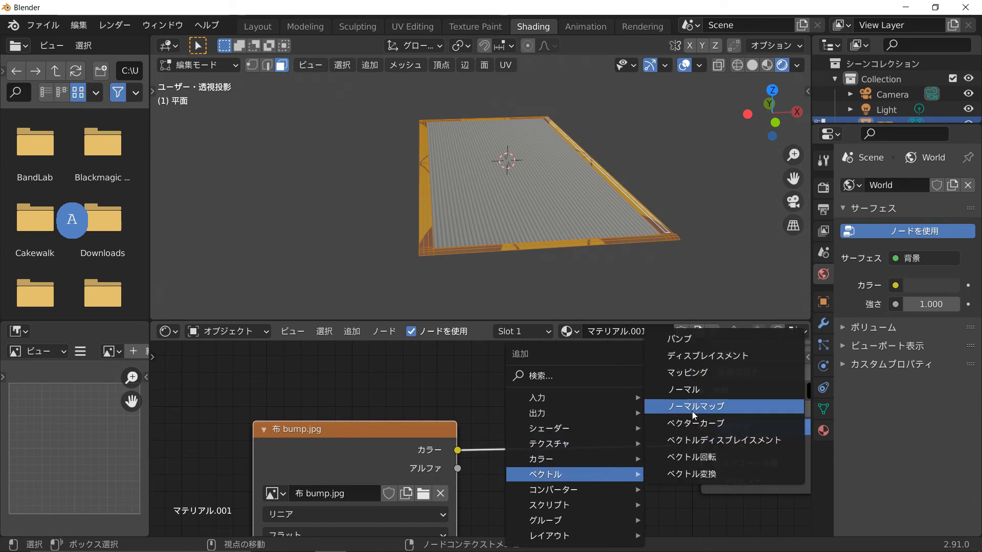
left_click(680, 339)
left_click(580, 383)
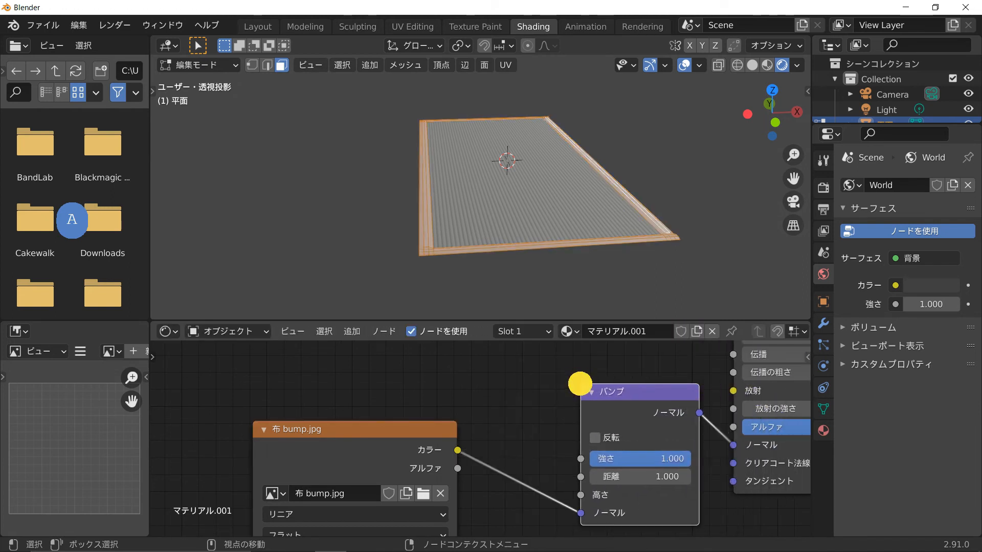
mouse_move(580, 495)
left_mouse_down()
mouse_move(576, 509)
mouse_move(580, 495)
left_mouse_up()
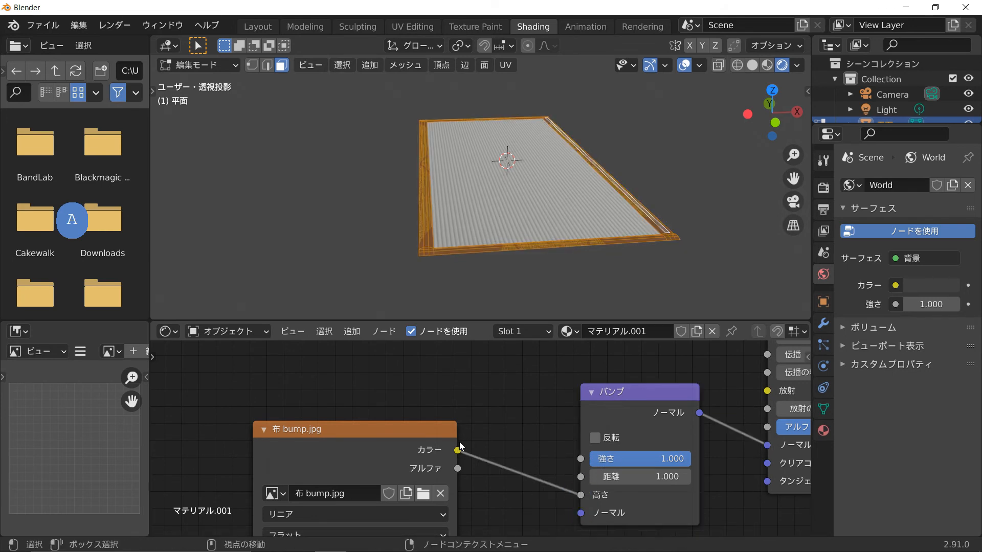
left_click_drag(412, 432, 487, 426)
scroll(475, 271, "down", 2)
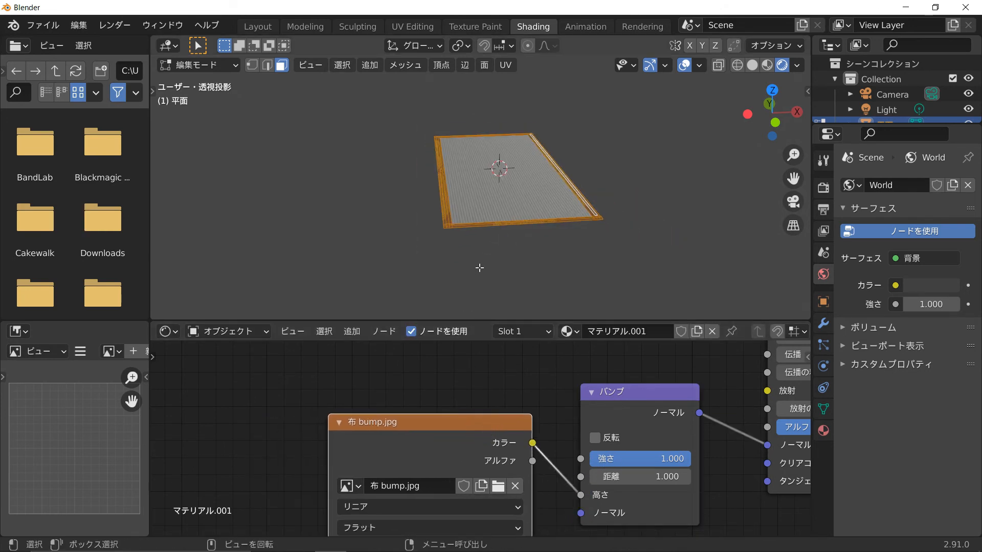
middle_click_drag(479, 266, 479, 266)
scroll(404, 453, "down", 4)
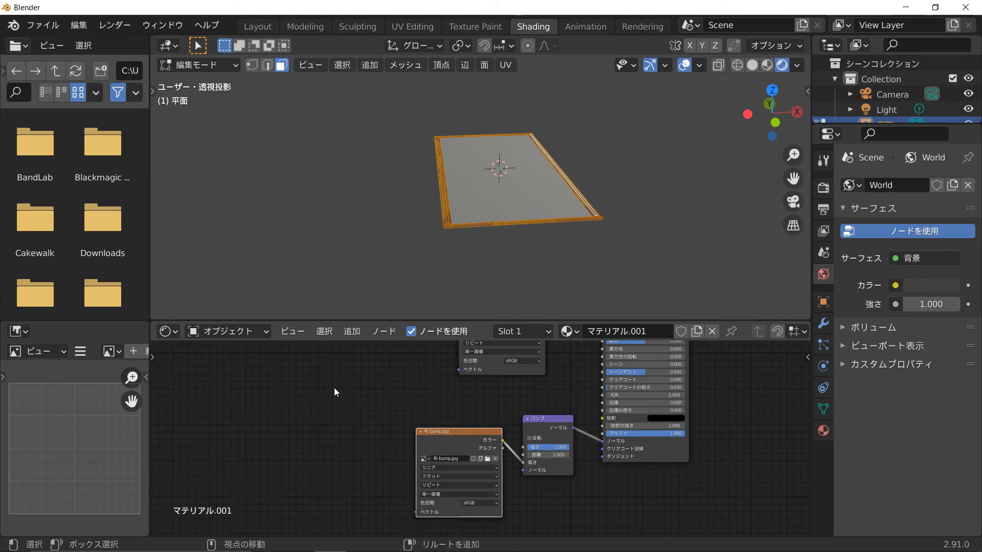
Copy the Texture Coordinate and Mapping nodes from the woven surface's material into the border's material
left_click(822, 431)
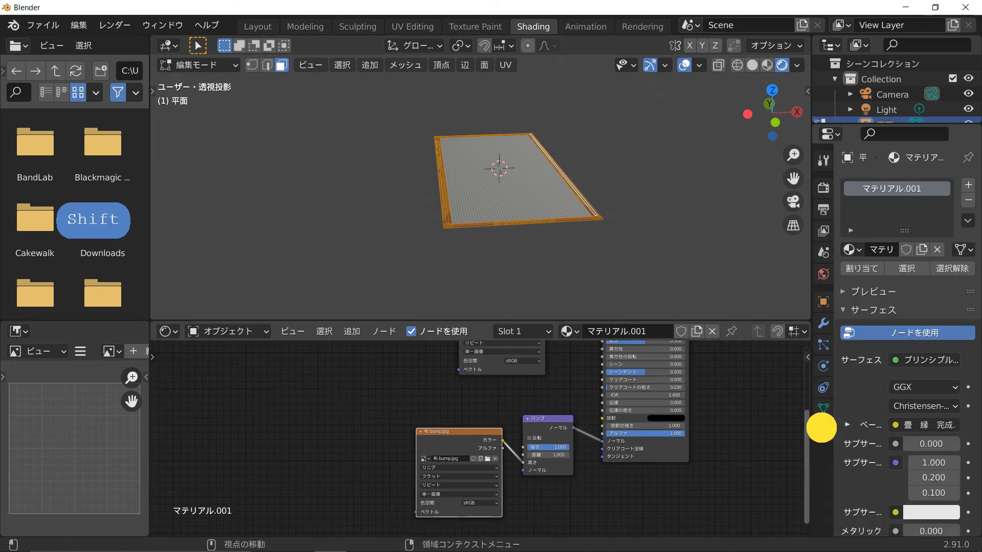
key("Tab")
left_click(520, 179)
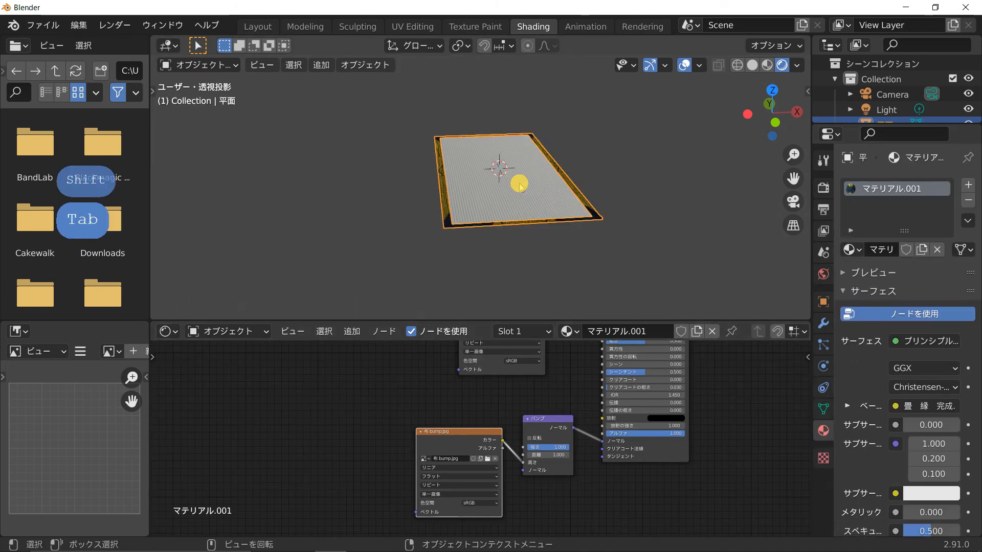
scroll(420, 380, "down", 1)
left_click_drag(197, 360, 358, 419)
key("ctrl+c")
key("ctrl+c")
key("ctrl+c")
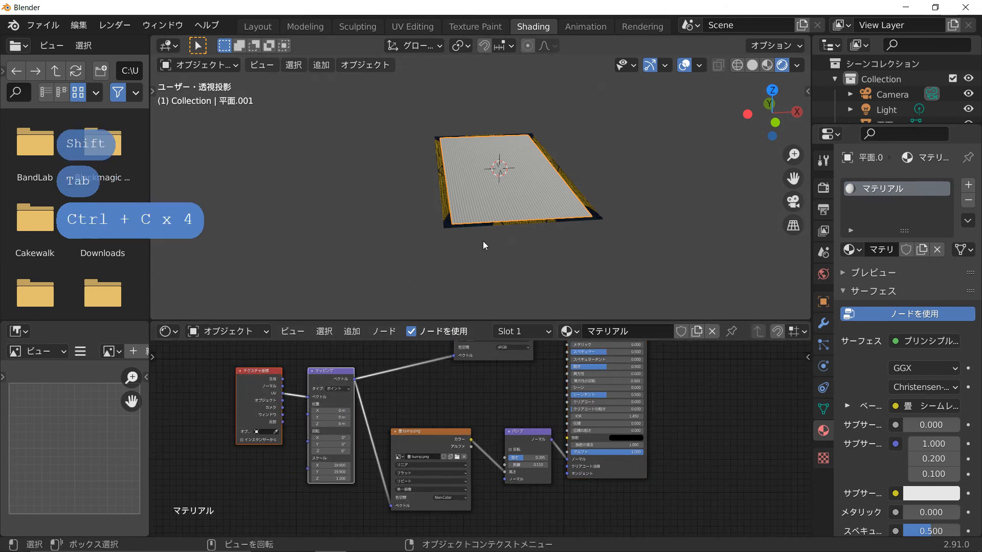
left_click(498, 221)
key("ctrl+v")
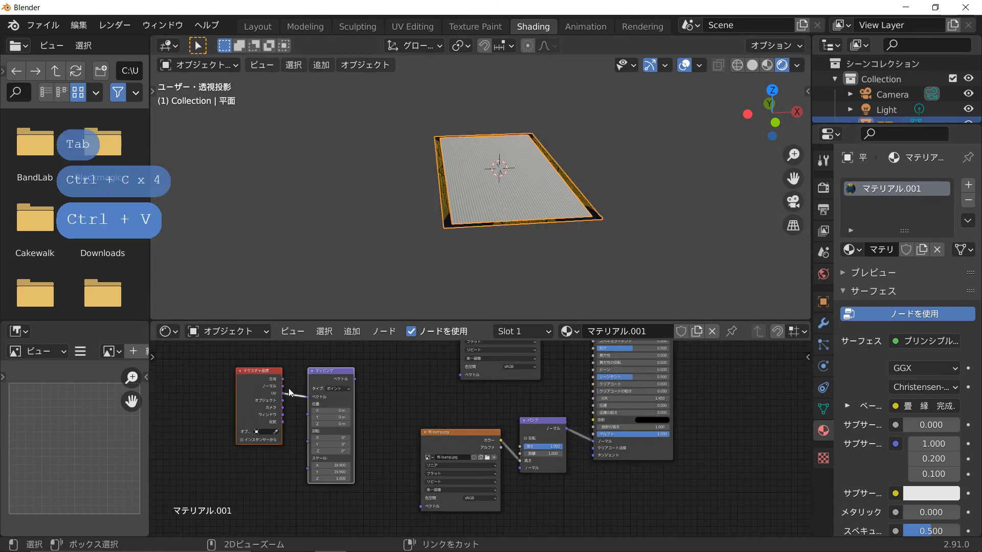
Connect the Mapping node's vector output to the vector inputs of both border image textures
scroll(335, 384, "up", 1)
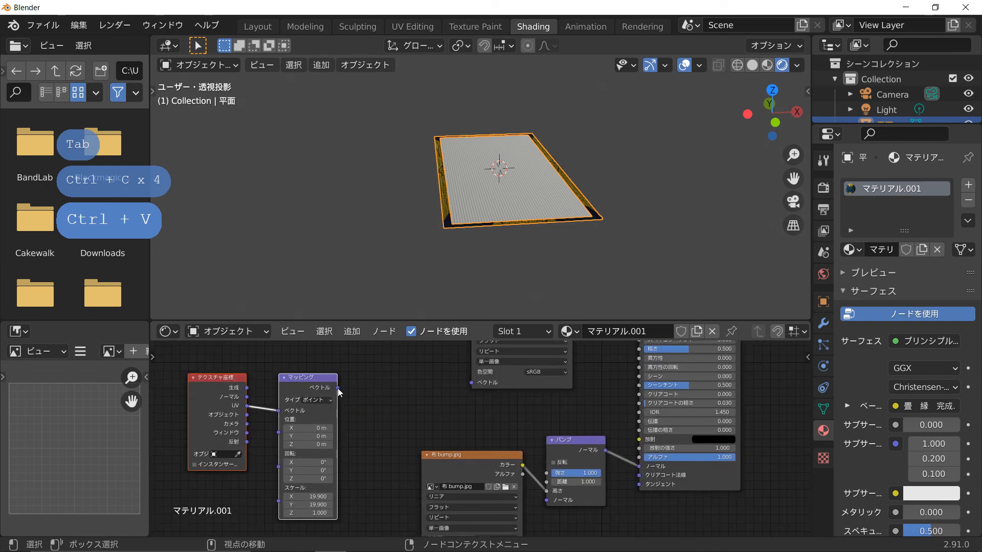
left_click_drag(337, 388, 471, 382)
middle_click_drag(467, 405, 496, 352)
scroll(495, 353, "up", 1)
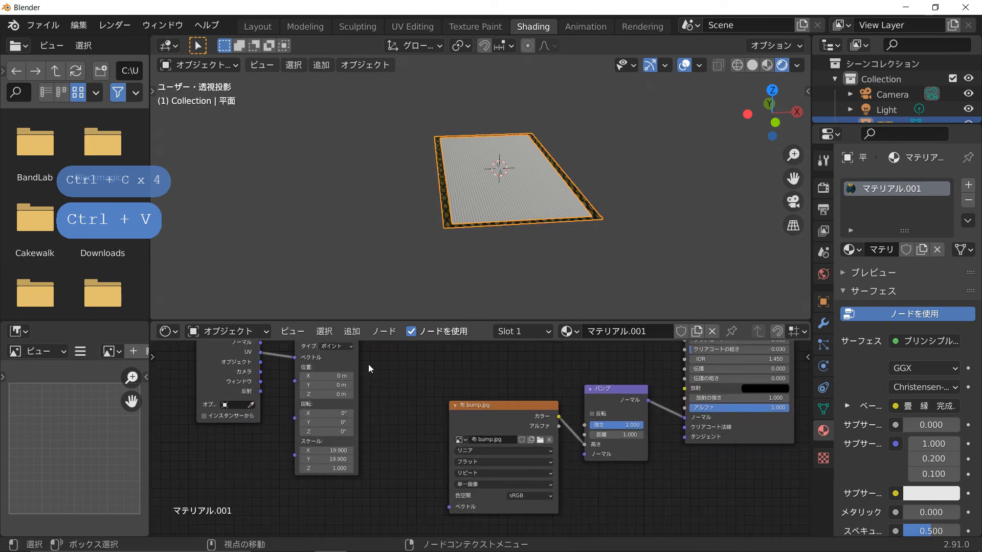
middle_click_drag(357, 348, 346, 378)
left_click_drag(346, 362, 439, 532)
Set the border material's Mapping scale to 60.900 in both X and Y
scroll(461, 258, "up", 4)
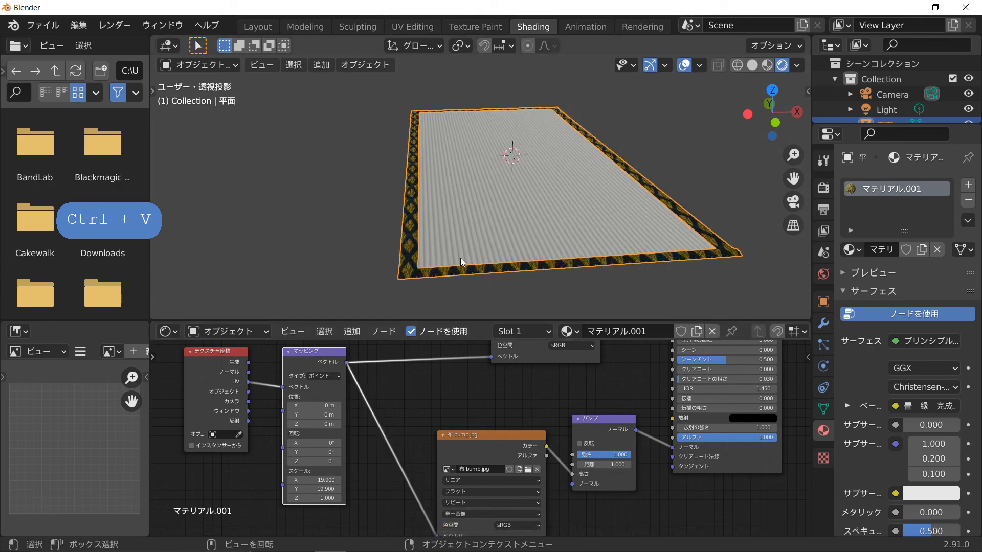
middle_click_drag(460, 258, 514, 219, "shift")
scroll(513, 218, "up", 1)
scroll(513, 219, "up", 2)
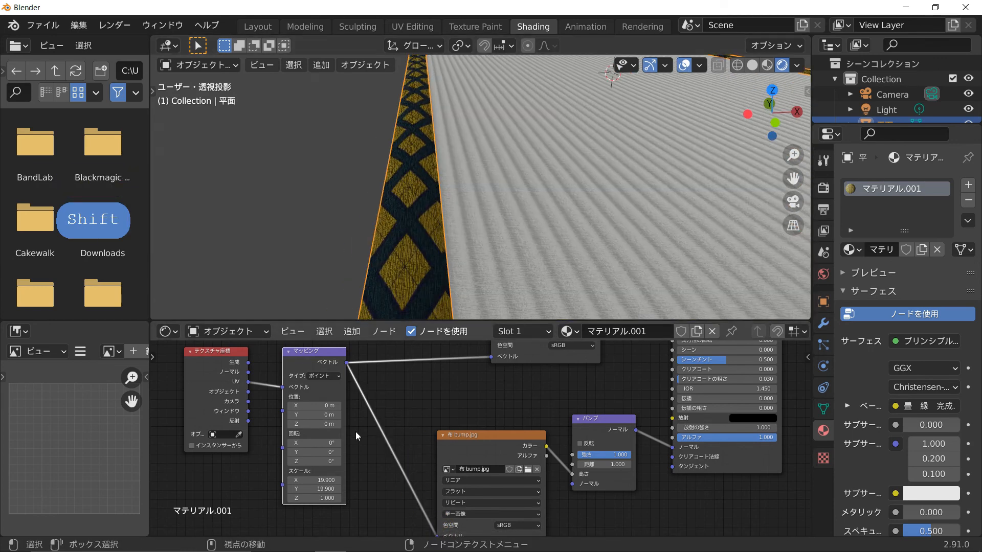
scroll(356, 429, "up", 2)
middle_click_drag(357, 425, 419, 411, "shift")
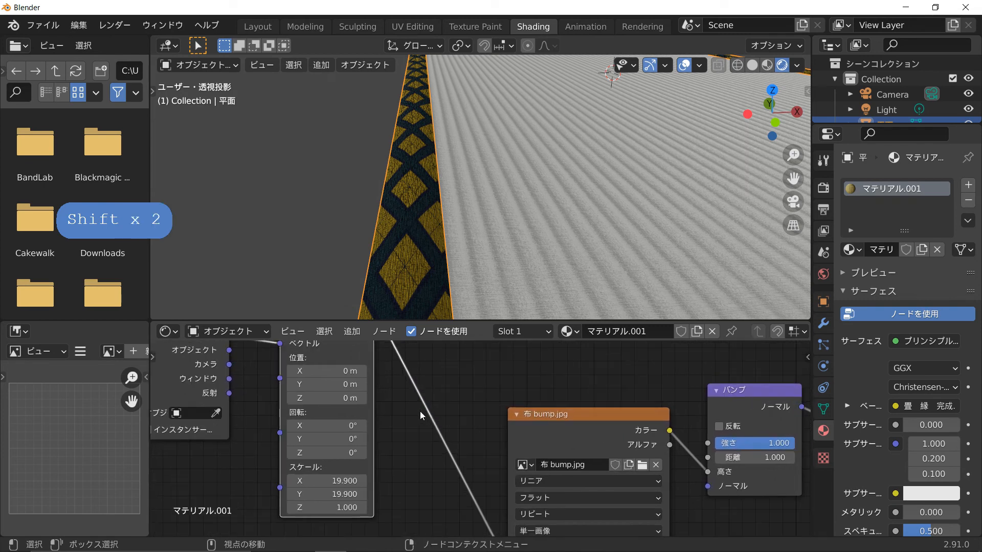
left_click_drag(357, 480, 563, 468)
key("ctrl+c")
key("ctrl+v")
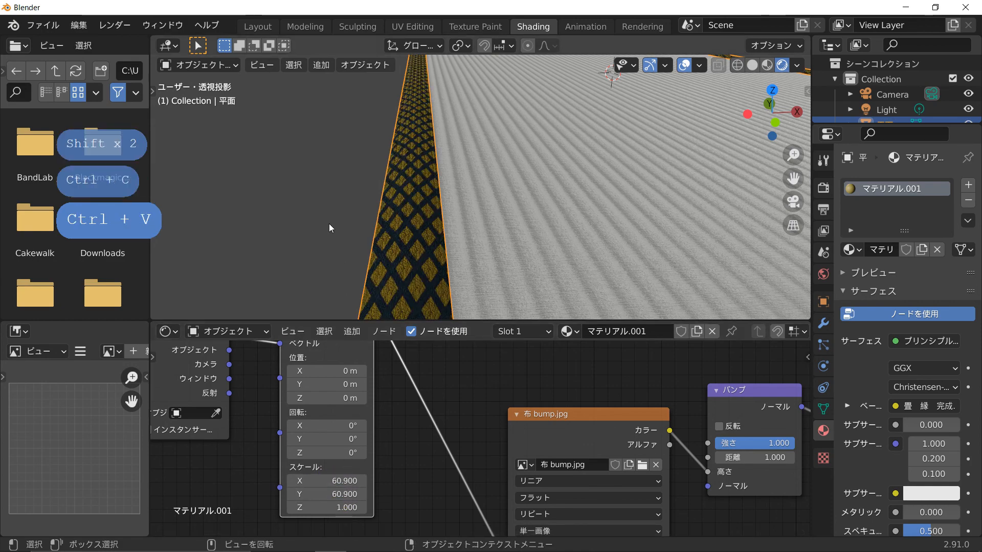
Check the pattern tiling around the border's corner and enter Edit Mode on the border mesh
scroll(329, 223, "down", 6)
scroll(358, 233, "up", 4)
middle_click_drag(342, 228, 307, 212, "shift")
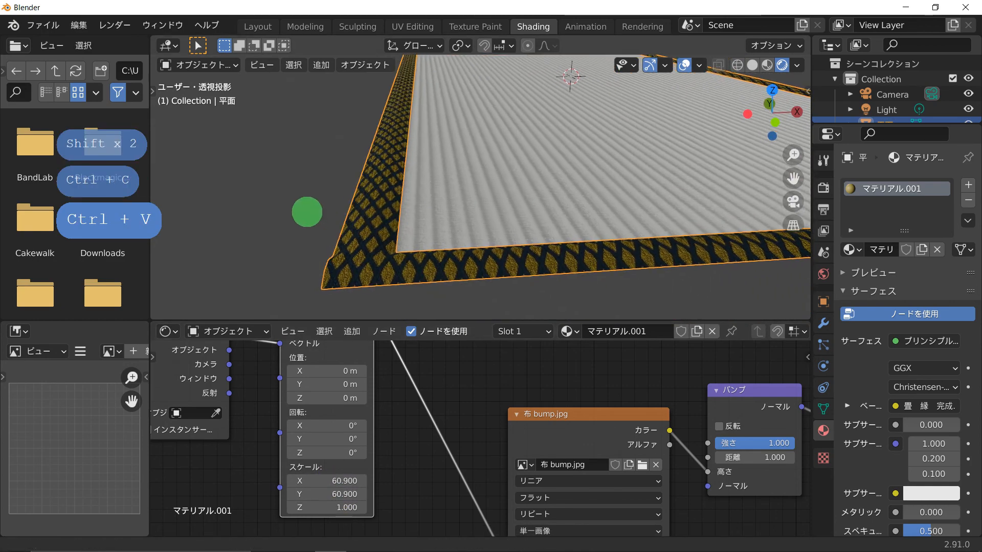
scroll(307, 212, "down", 5)
key("Tab")
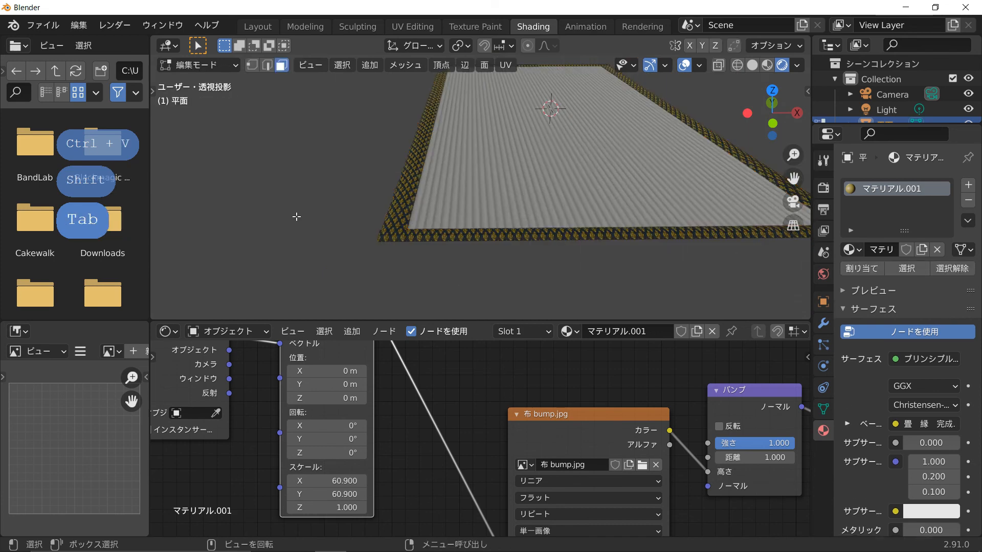
middle_click_drag(304, 224, 292, 242, "shift")
scroll(292, 241, "up", 1)
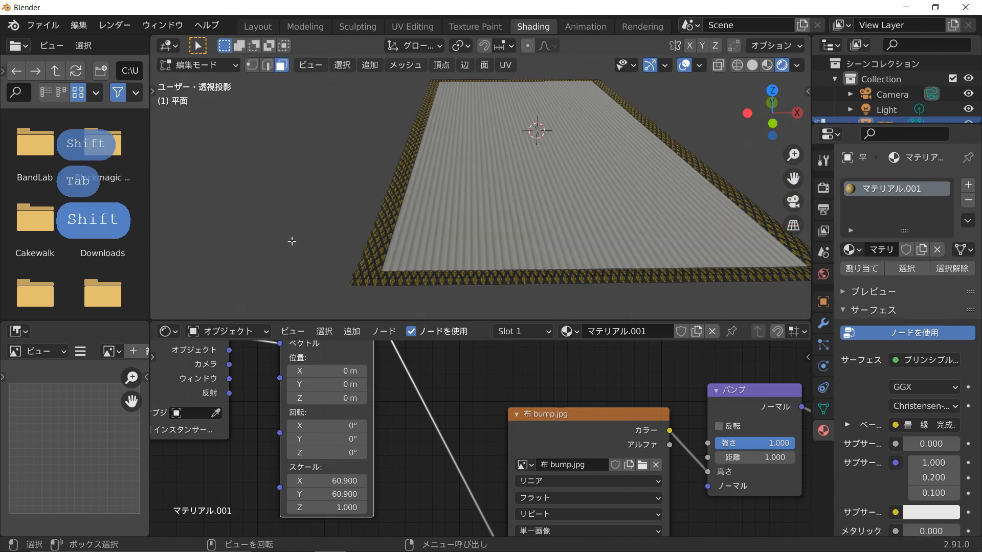